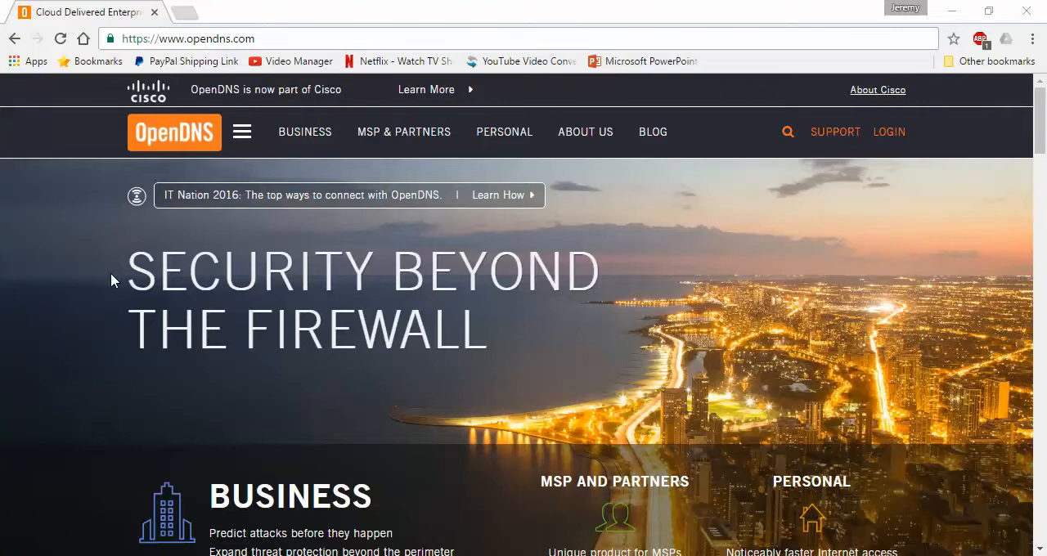
Open the OpenDNS Family Shield setup guide from the personal offerings and choose home routers as the device.
left_click(503, 141)
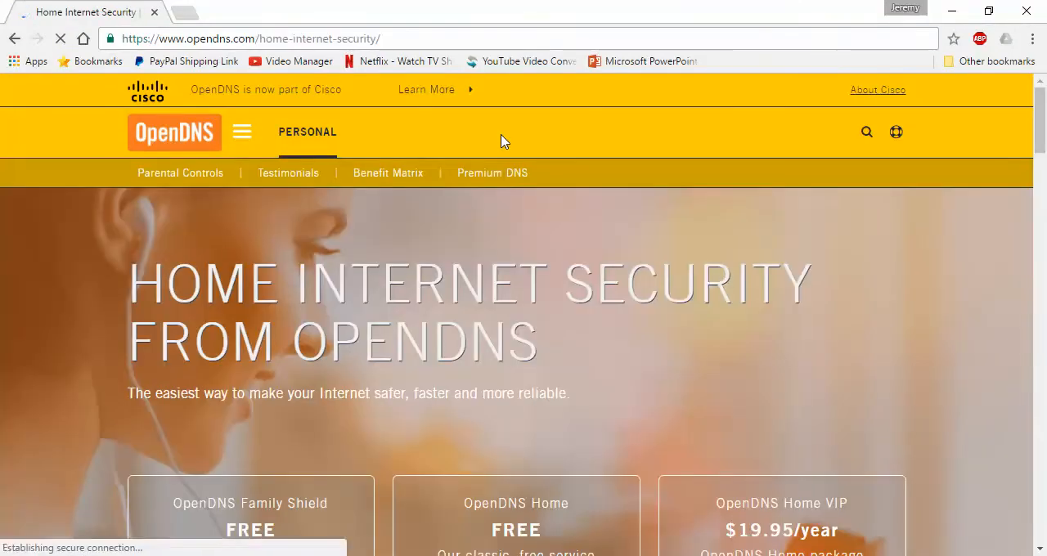
left_click_drag(1043, 129, 1045, 168)
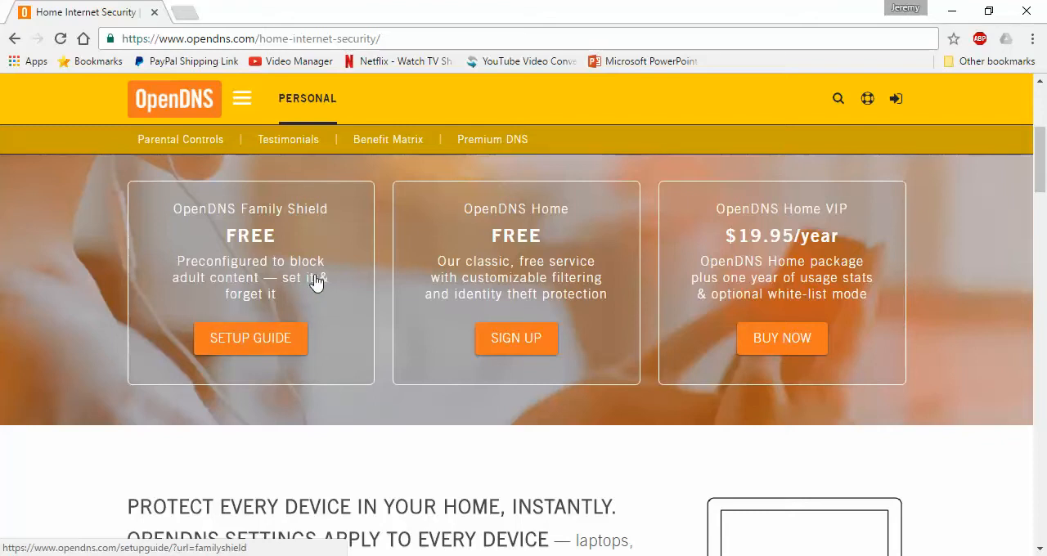
left_click(218, 351)
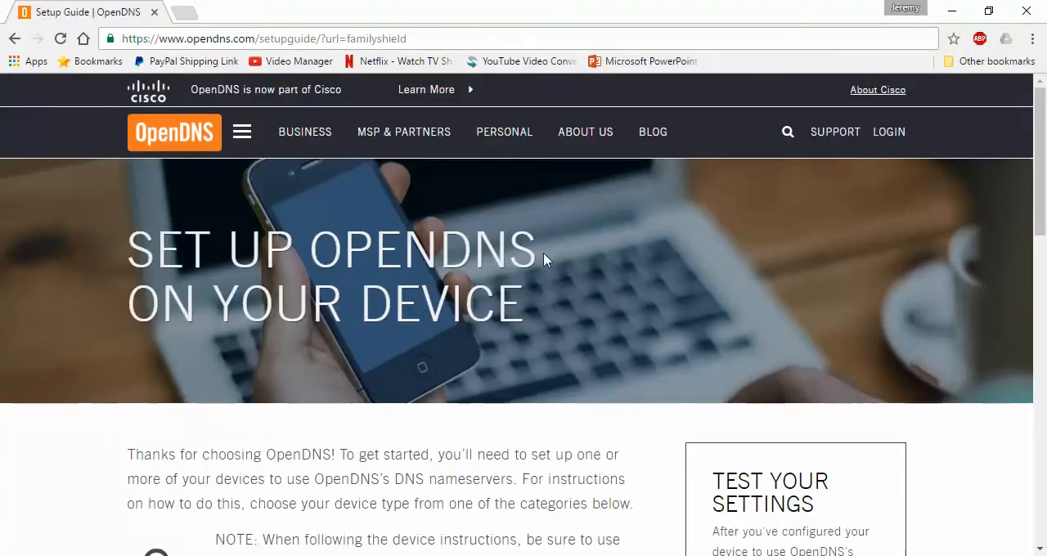
left_click_drag(1045, 164, 1045, 341)
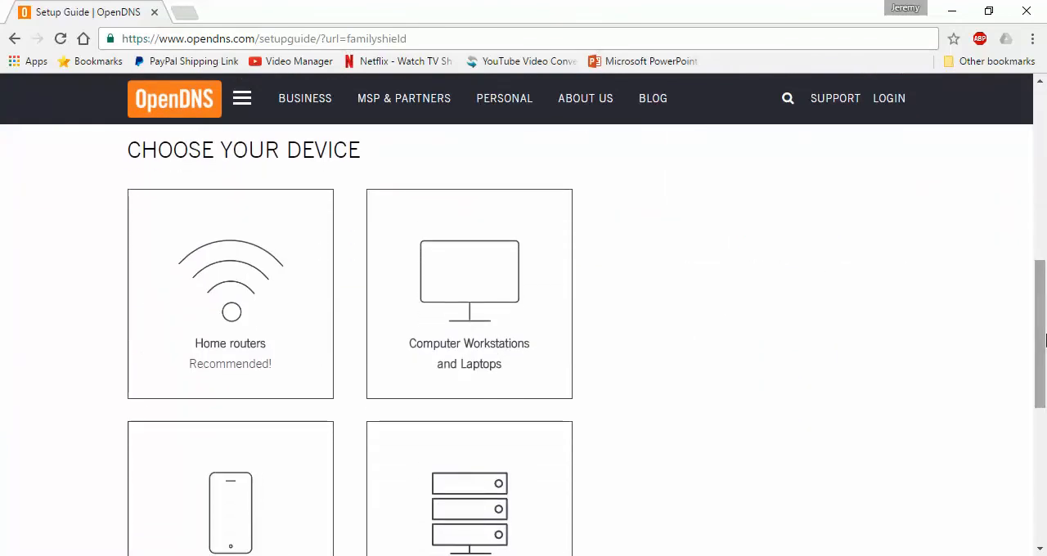
left_click(167, 323)
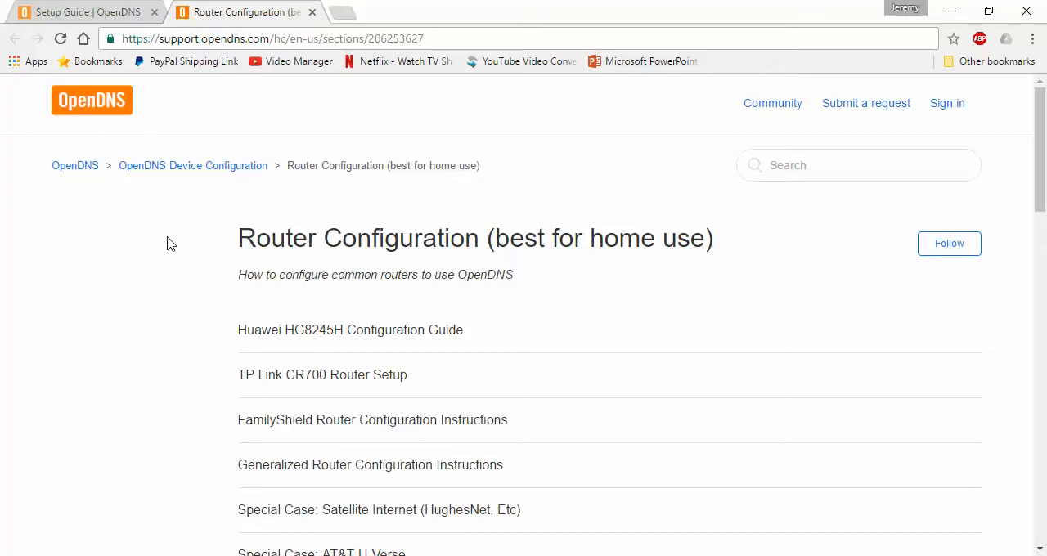
Find the D-Link router configuration article and open the instructions for the DIR-615 model.
left_click_drag(1044, 178, 1046, 236)
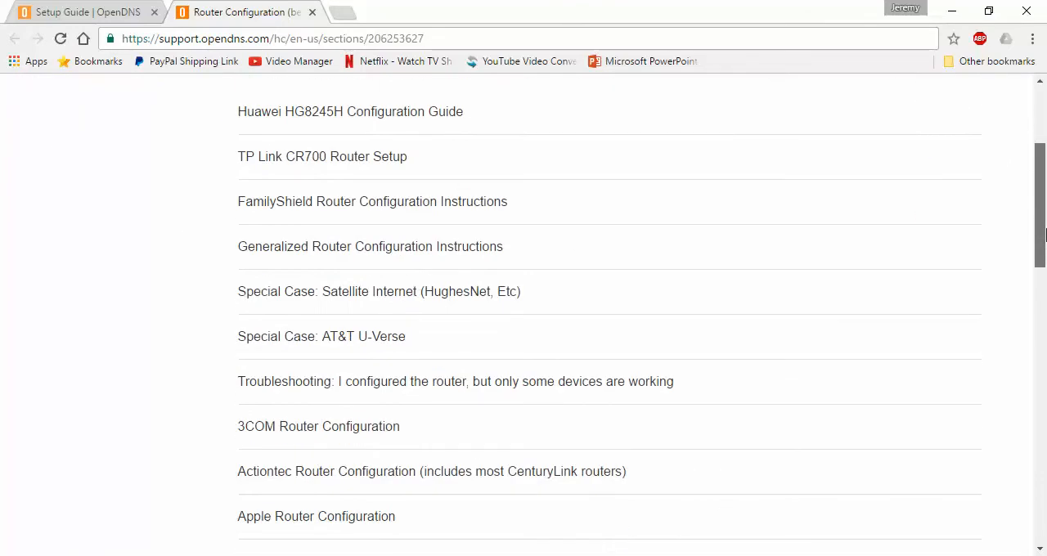
left_click_drag(1046, 236, 1046, 370)
left_click(307, 309)
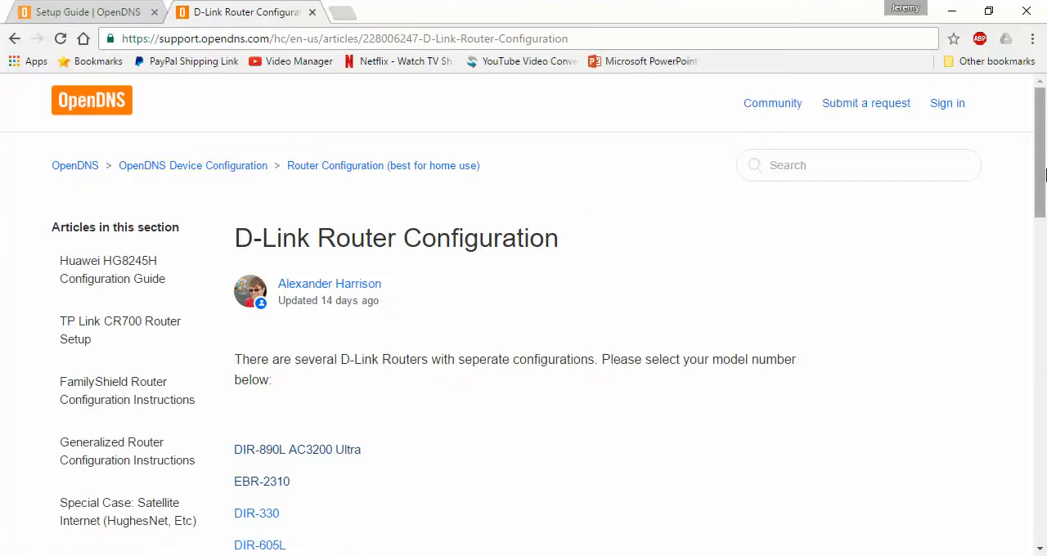
left_click_drag(1046, 190, 1046, 257)
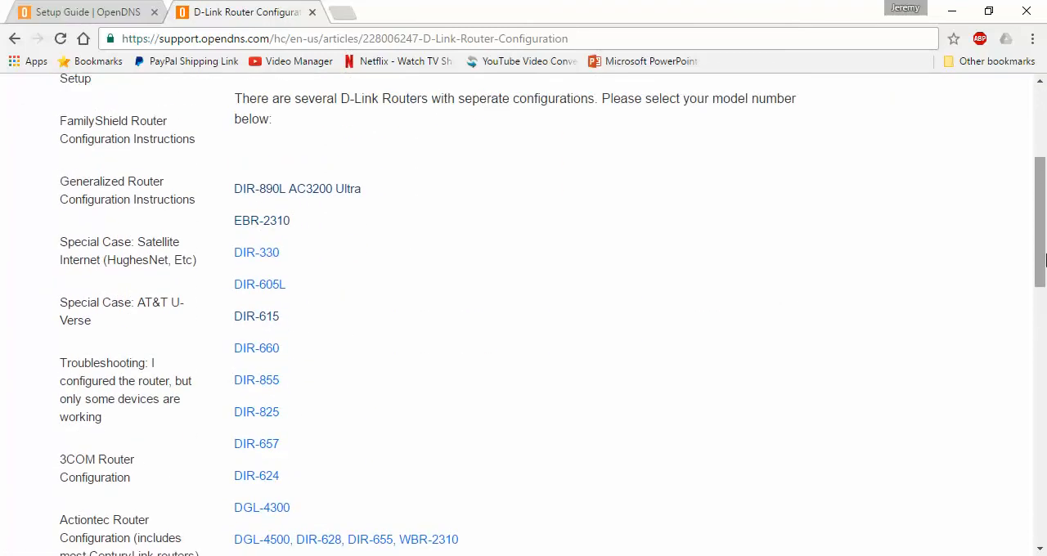
left_click_drag(1043, 262, 1044, 266)
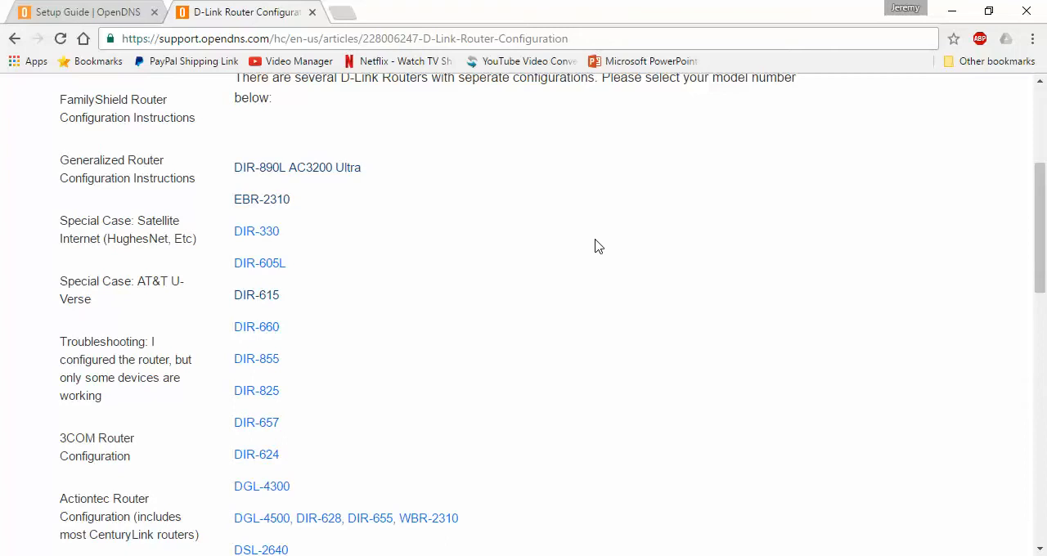
left_click(246, 300)
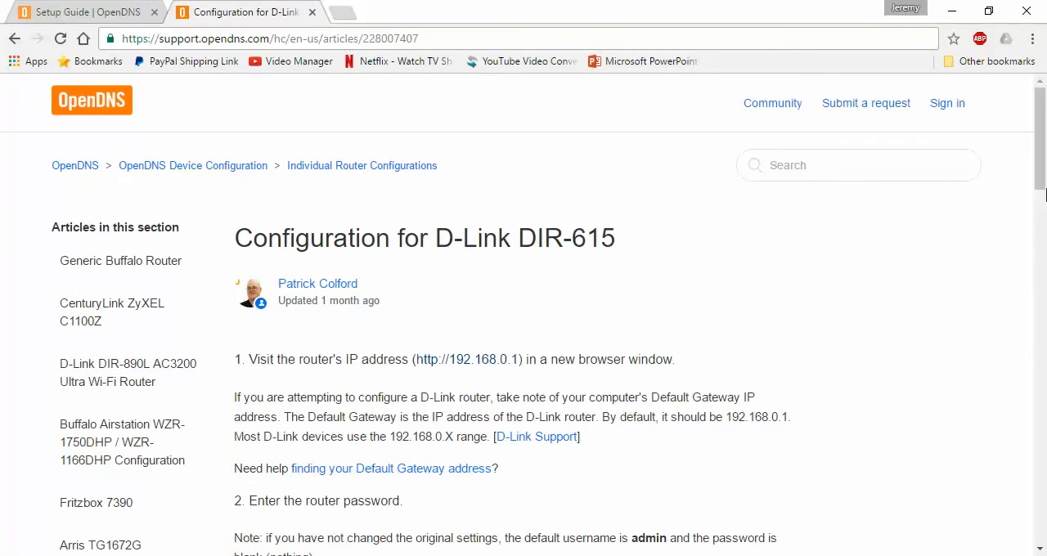
Read the first three instructions of the DIR-615 guide, covering the router's address, its login and the manual internet connection setup.
left_click_drag(1044, 169, 1043, 199)
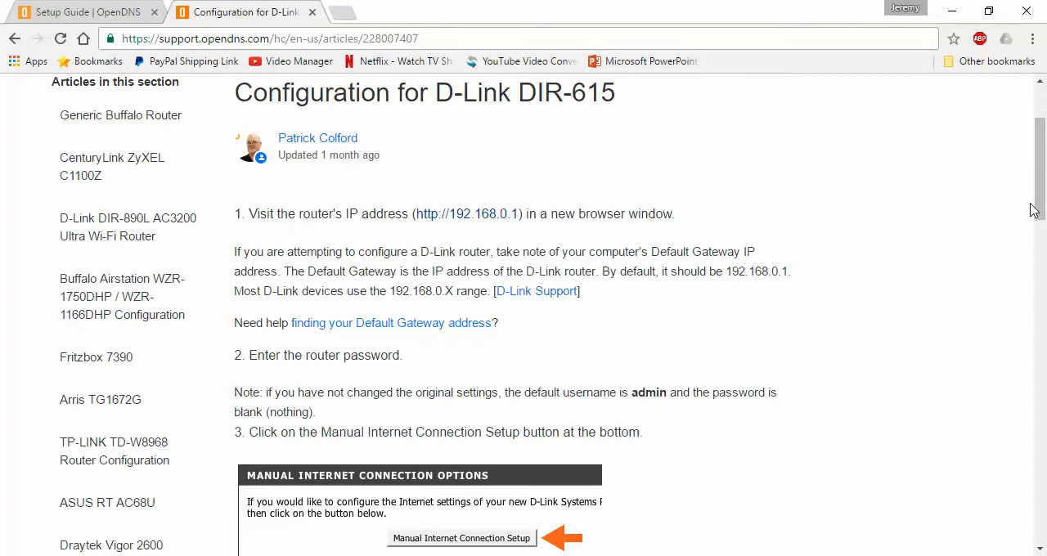
scroll(1041, 211, "down", 1)
left_click_drag(1041, 218, 1041, 235)
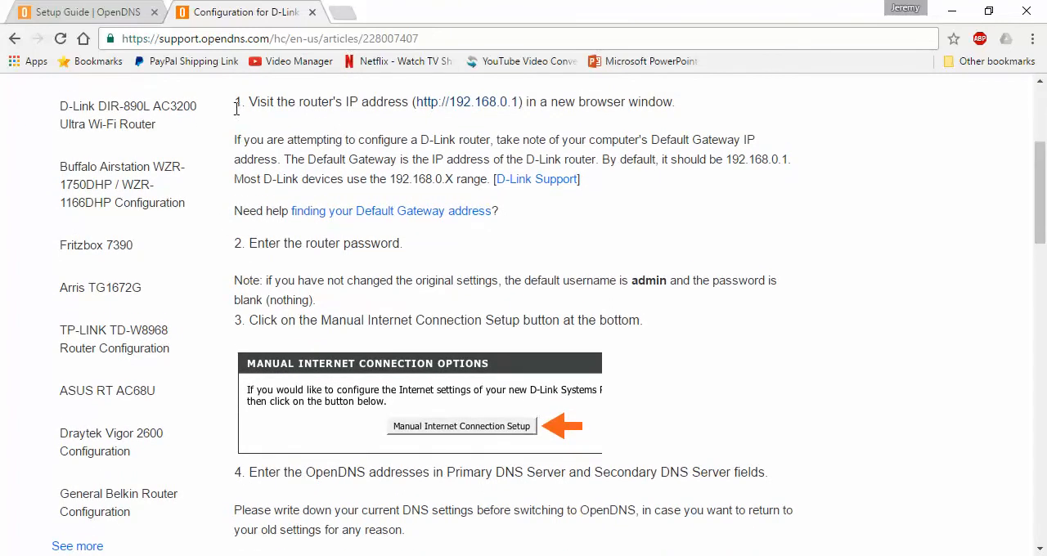
left_click_drag(237, 103, 674, 103)
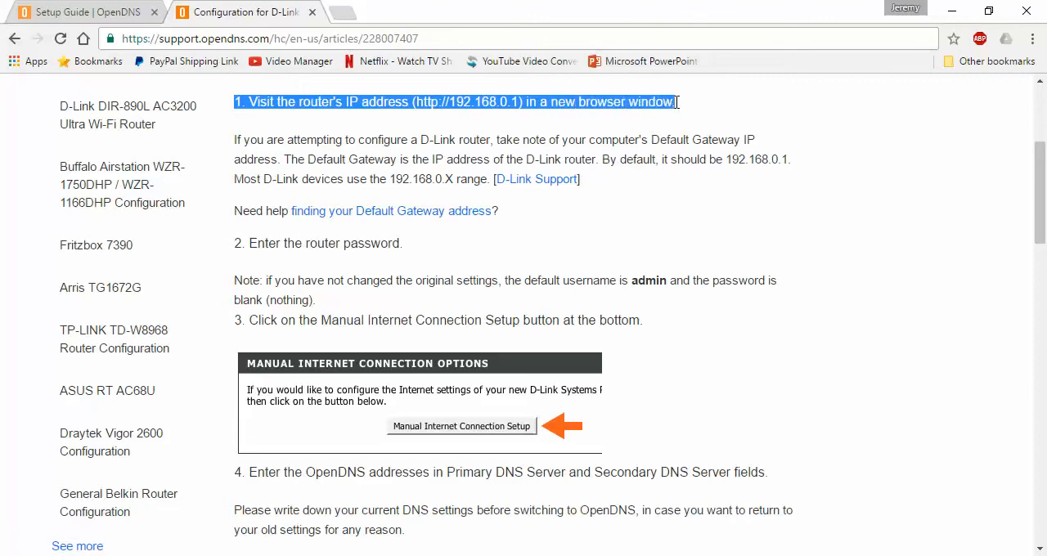
left_click(677, 102)
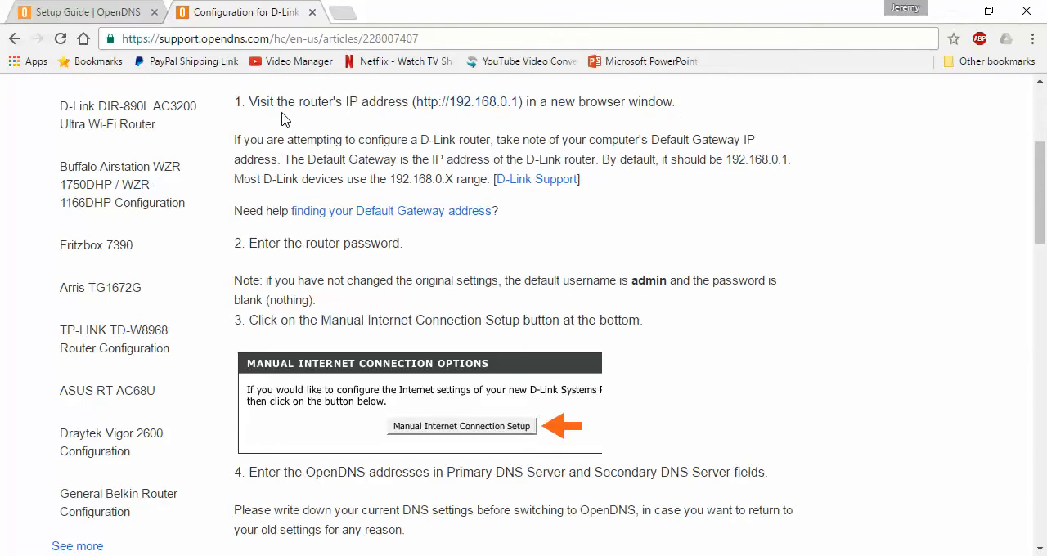
right_click(418, 112)
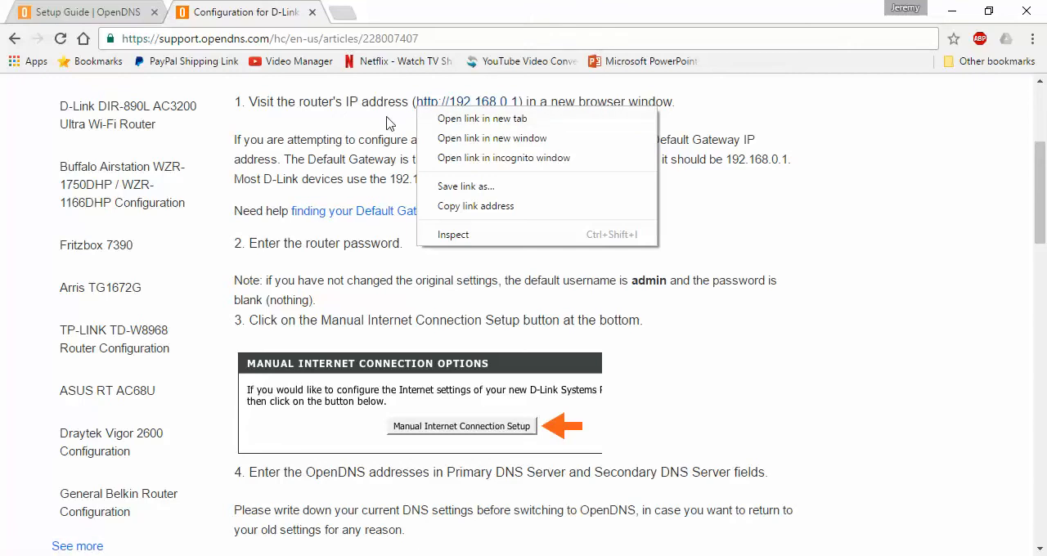
left_click(348, 107)
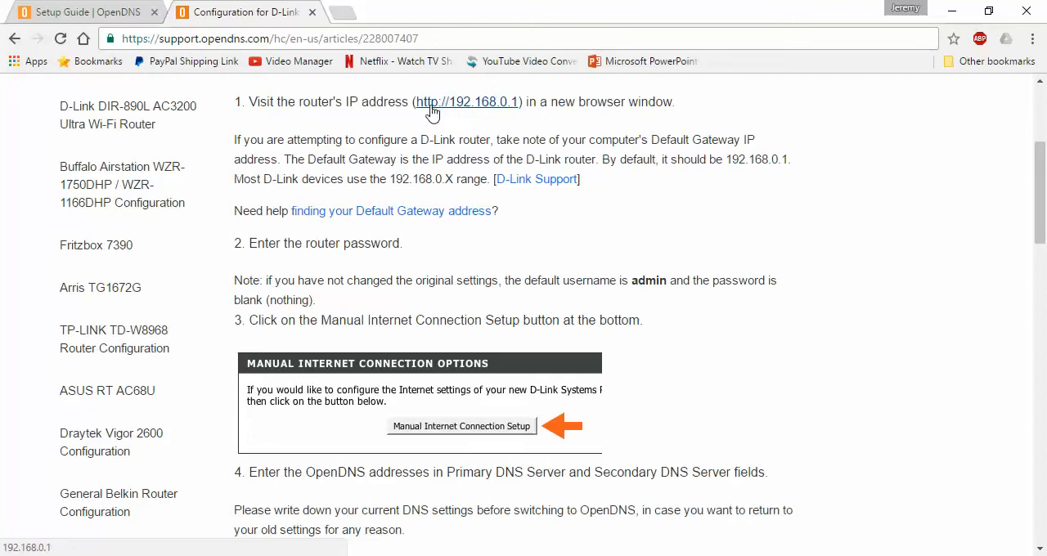
left_click_drag(404, 251, 238, 248)
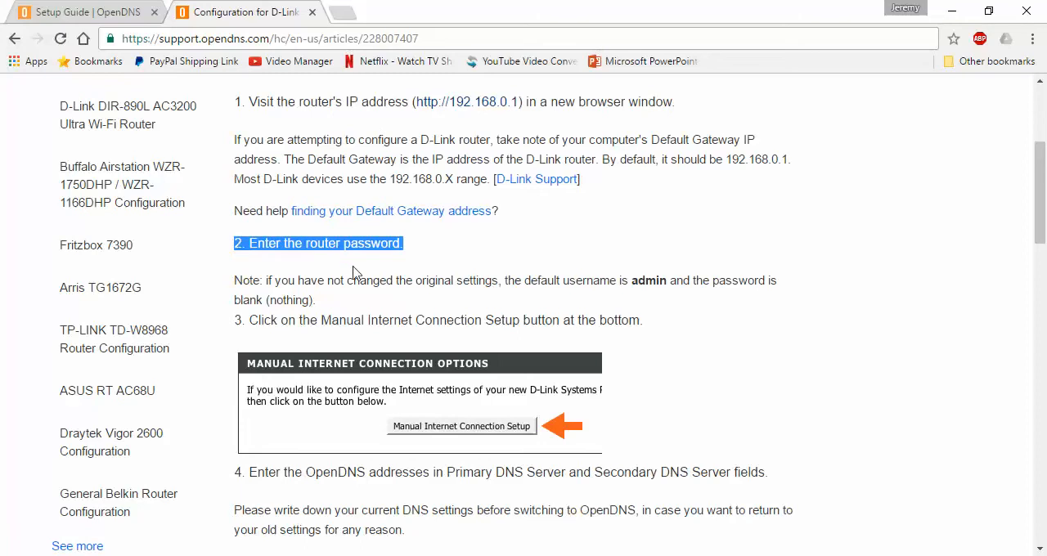
left_click(302, 285)
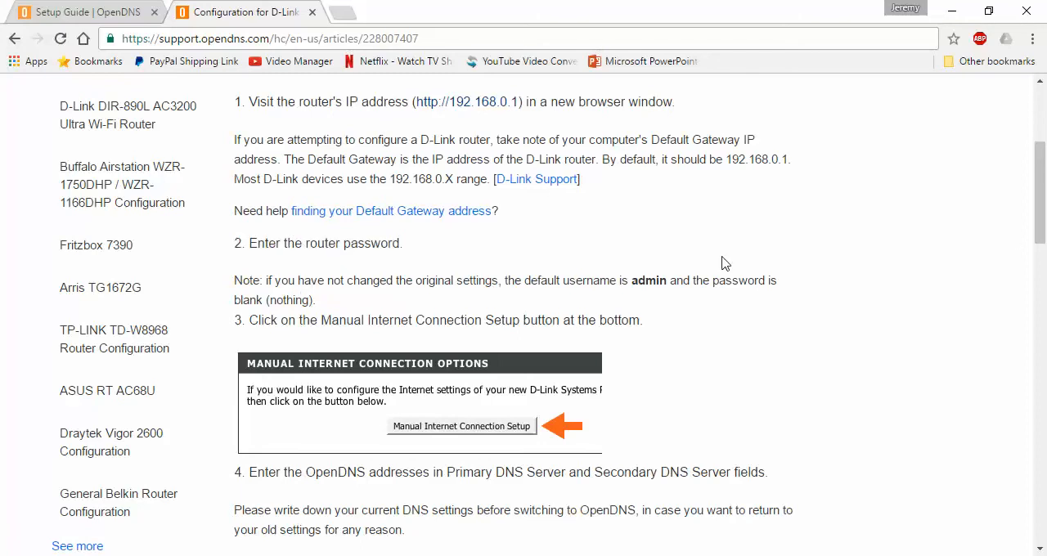
left_click_drag(646, 323, 263, 330)
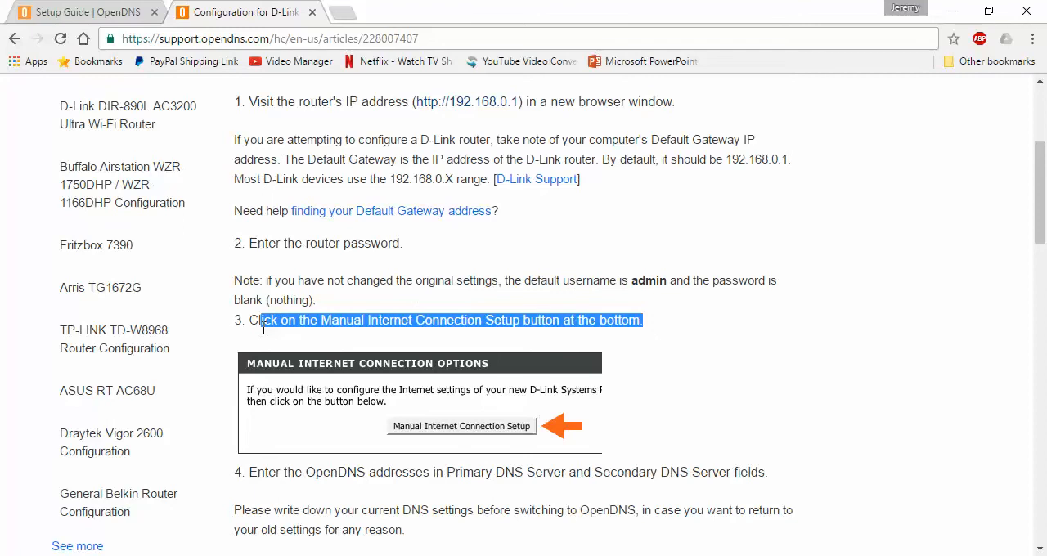
left_click_drag(263, 330, 253, 330)
left_click(270, 327)
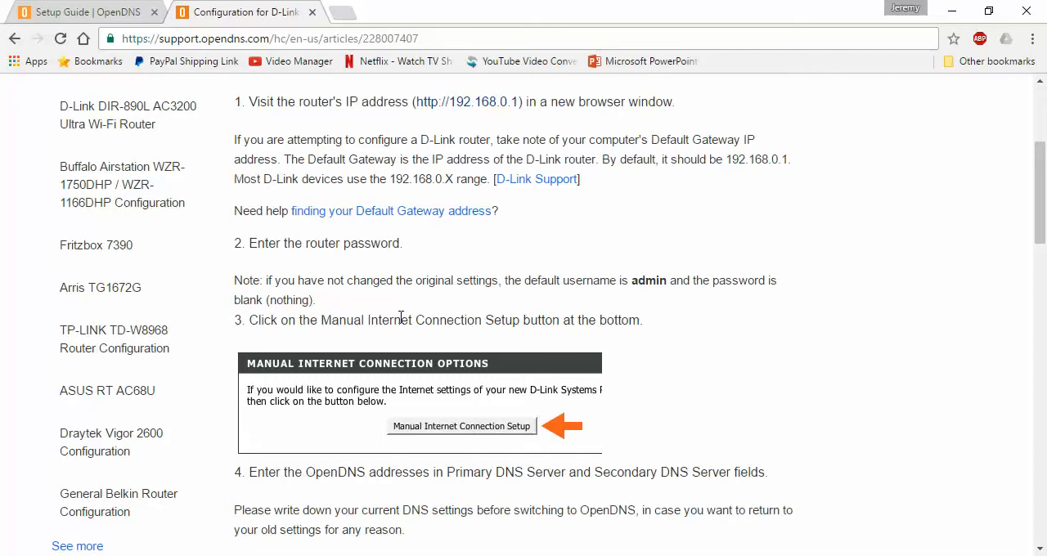
Read instructions 4 and 5 of the guide on entering the OpenDNS server addresses and saving the settings.
left_click_drag(1043, 199, 1044, 259)
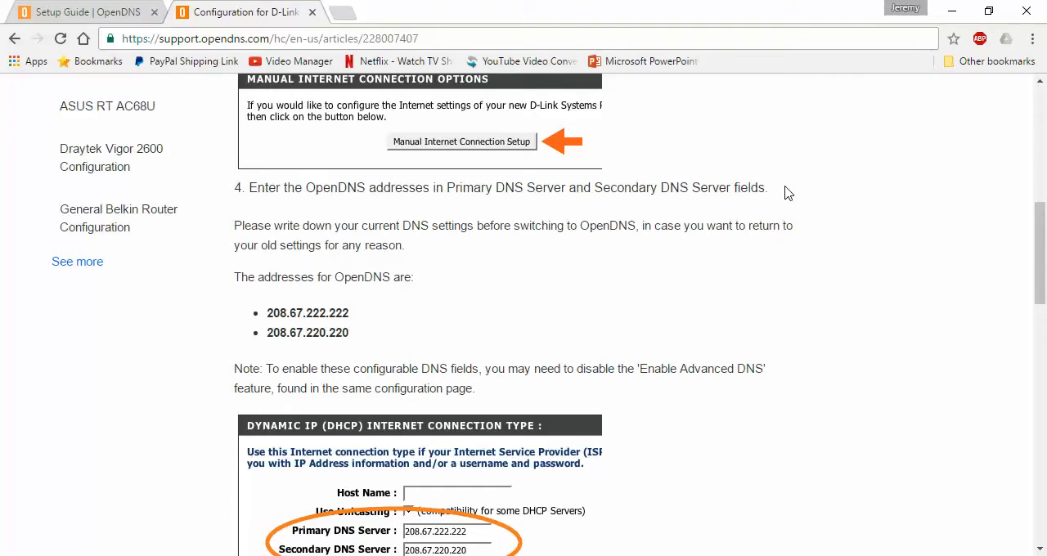
left_click_drag(1043, 240, 1043, 267)
scroll(462, 156, "down", 5)
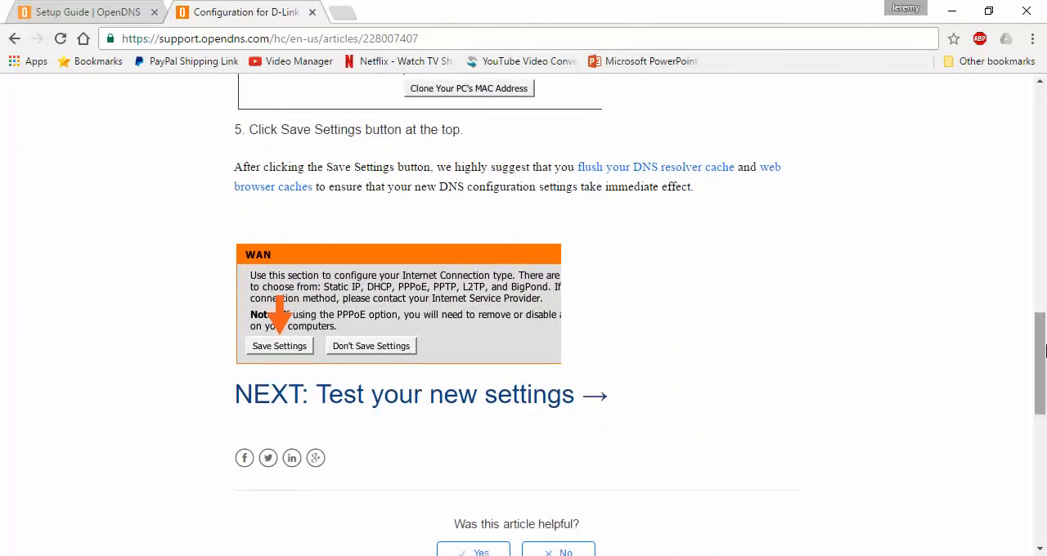
left_click_drag(249, 130, 472, 129)
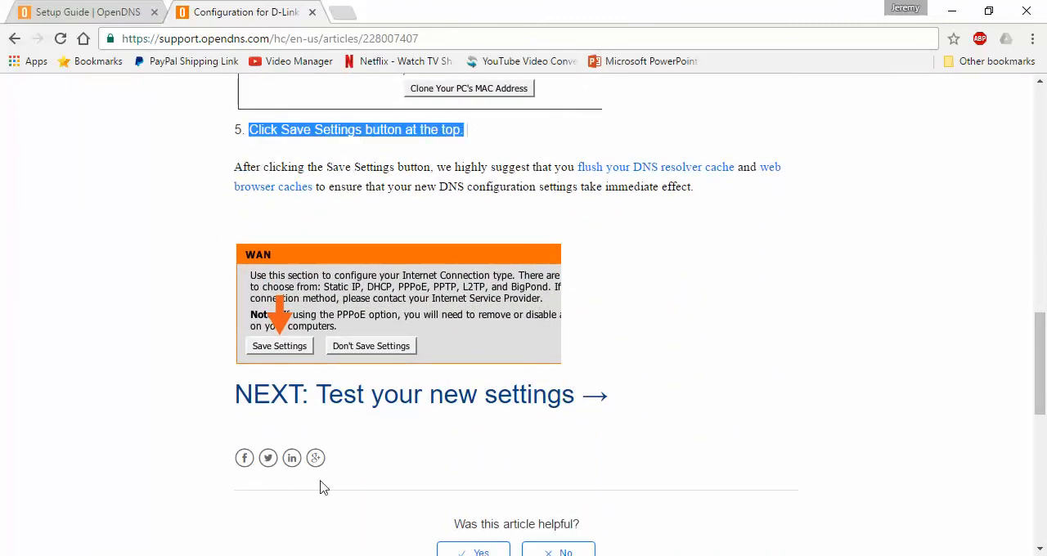
left_click(119, 463)
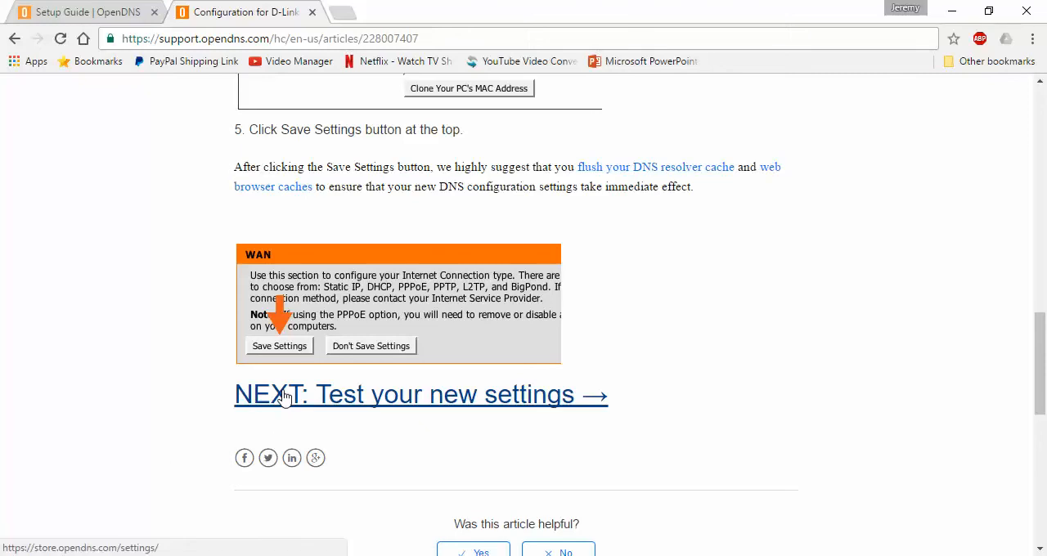
left_click_drag(1042, 356, 1043, 131)
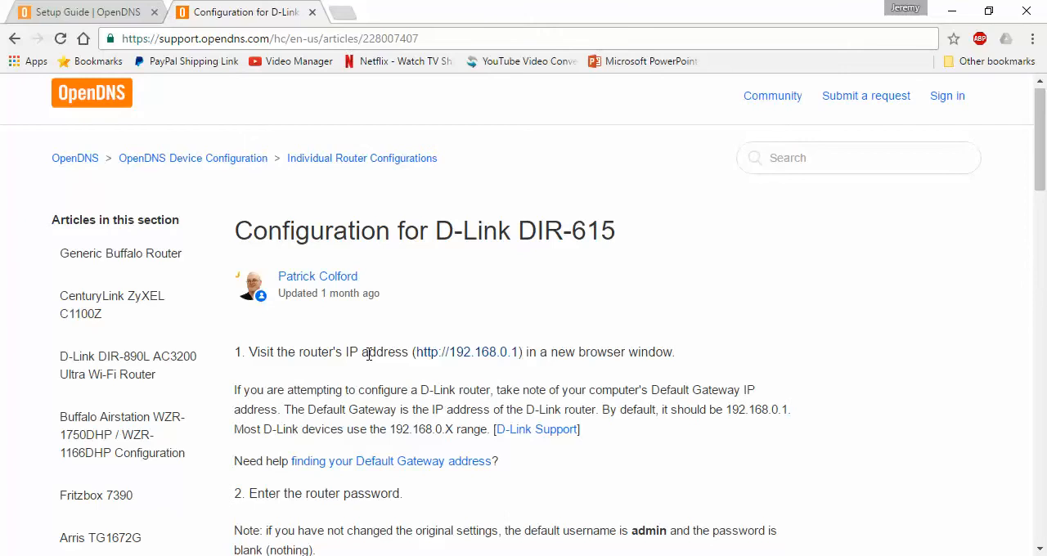
right_click(432, 358)
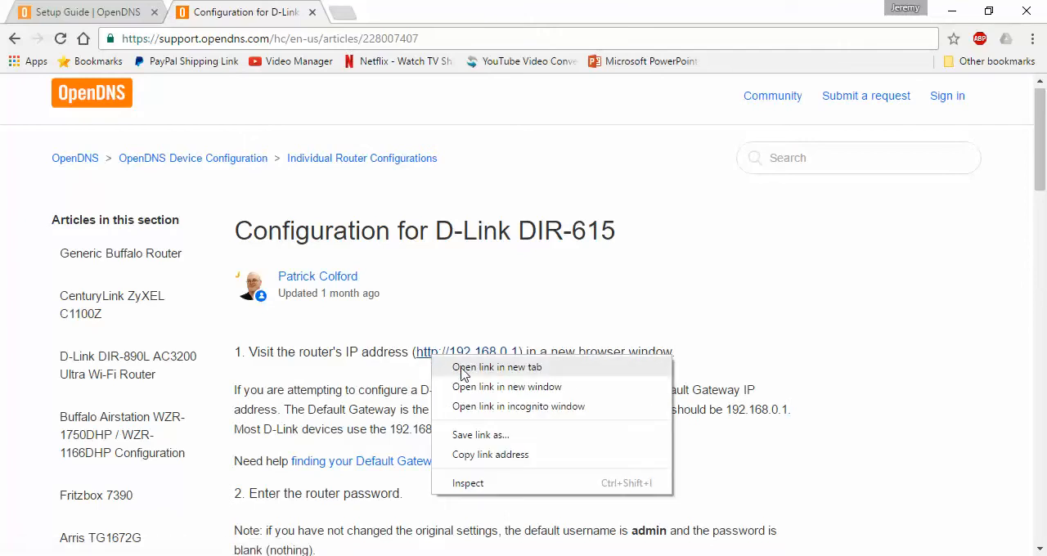
left_click(463, 370)
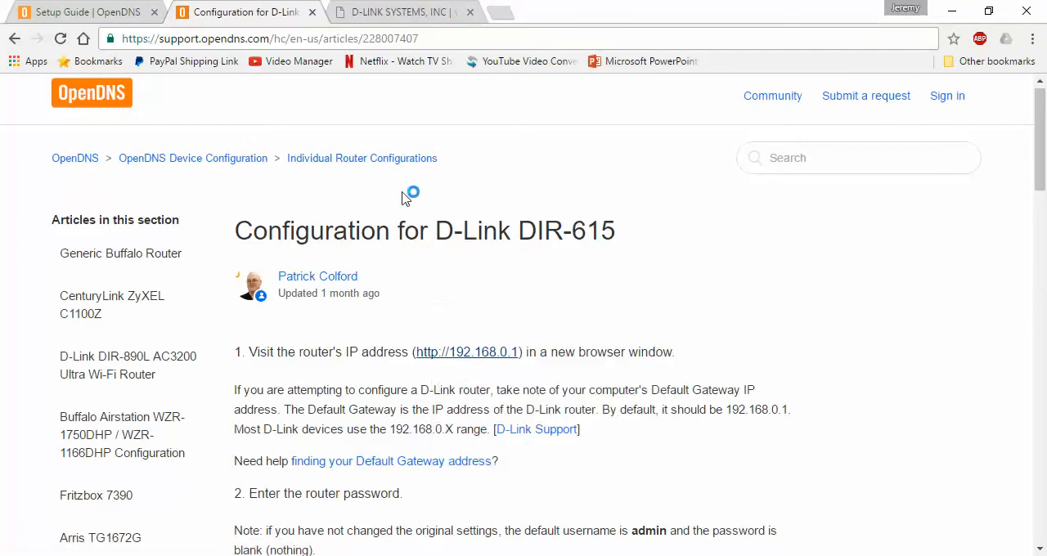
left_click(364, 13)
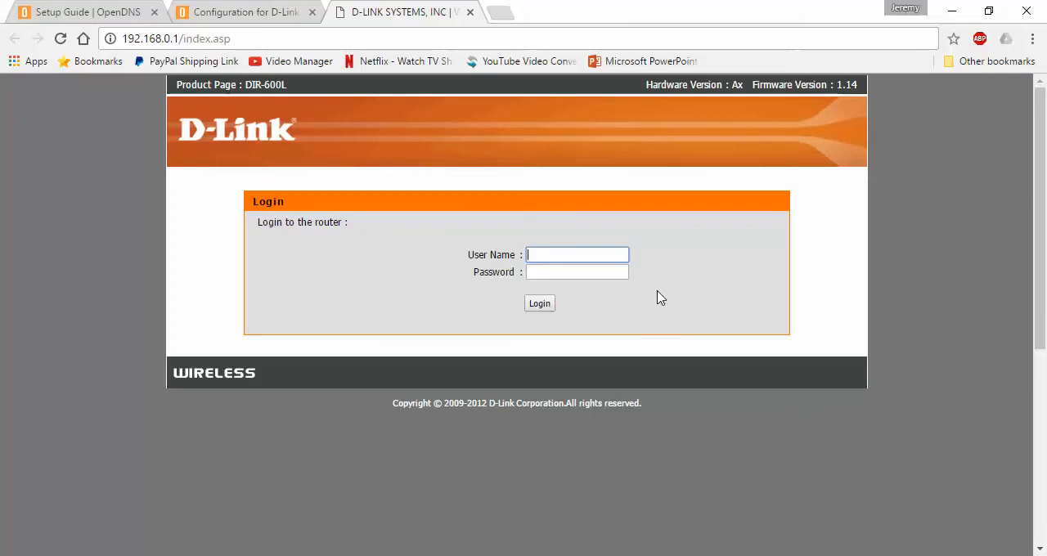
left_click(138, 32)
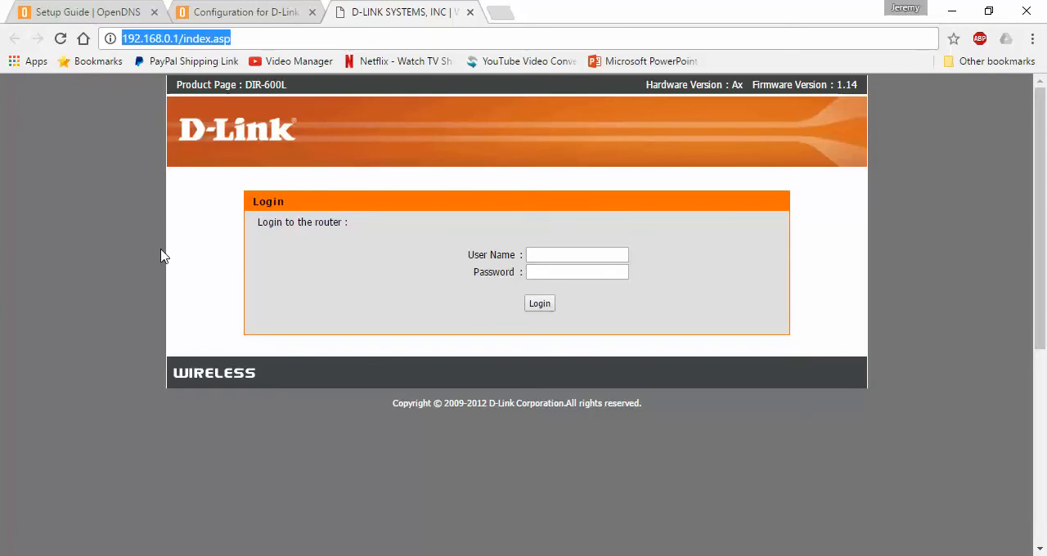
Log in to the D-Link router with the user name admin and the router password.
left_click(551, 254)
type("admin")
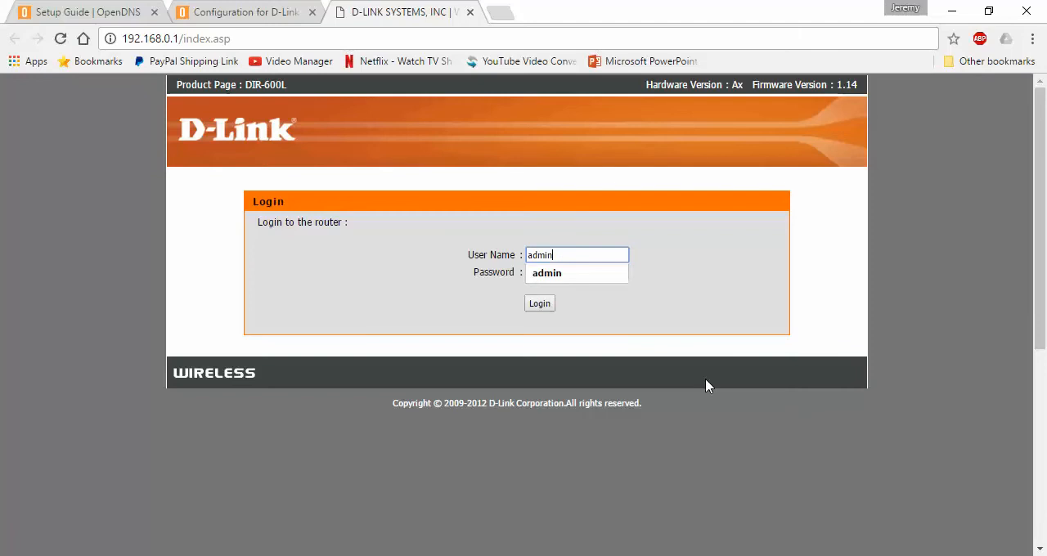
key("Tab")
type("a••••••")
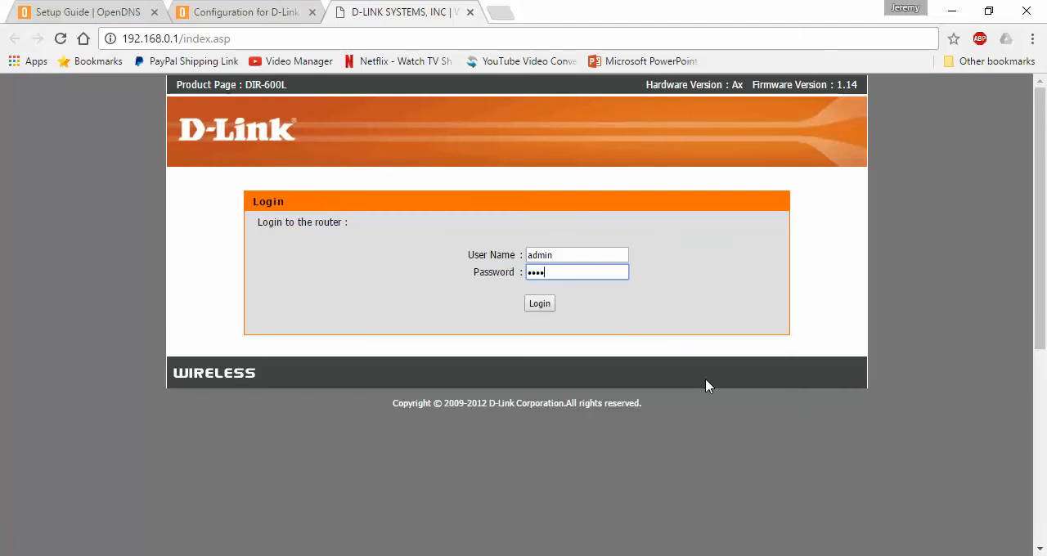
type("•")
left_click(258, 13)
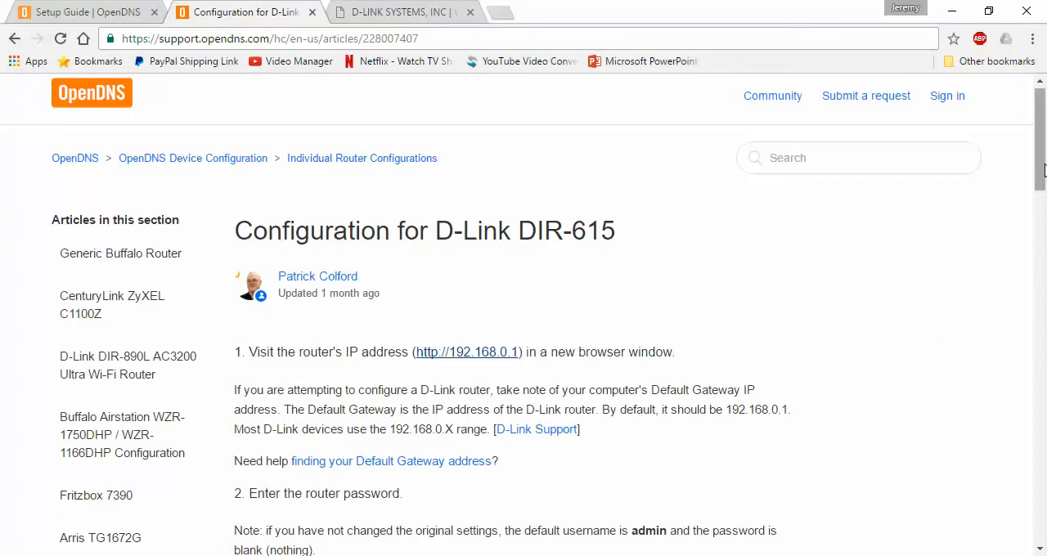
left_click(376, 13)
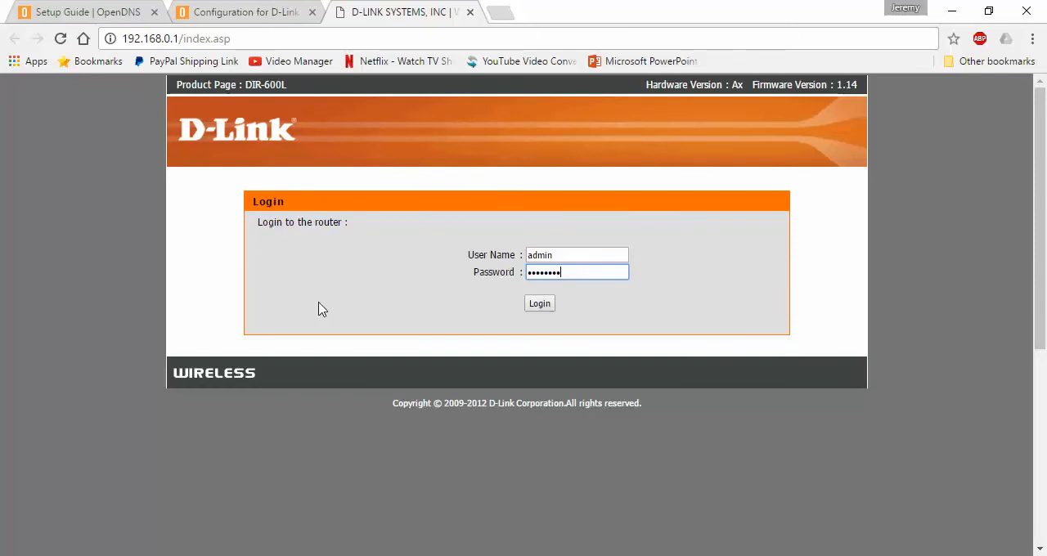
left_click(538, 309)
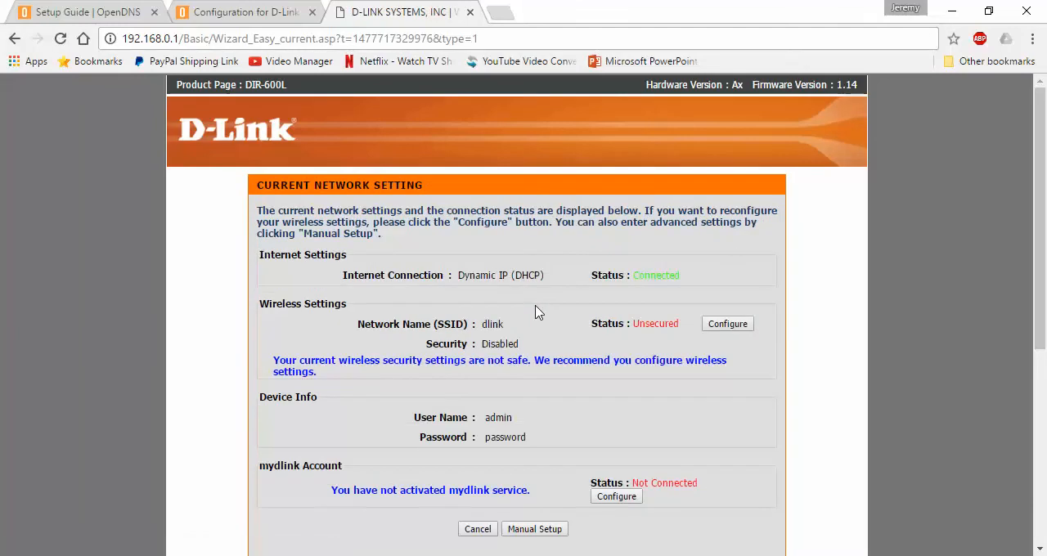
left_click_drag(1045, 211, 1046, 242)
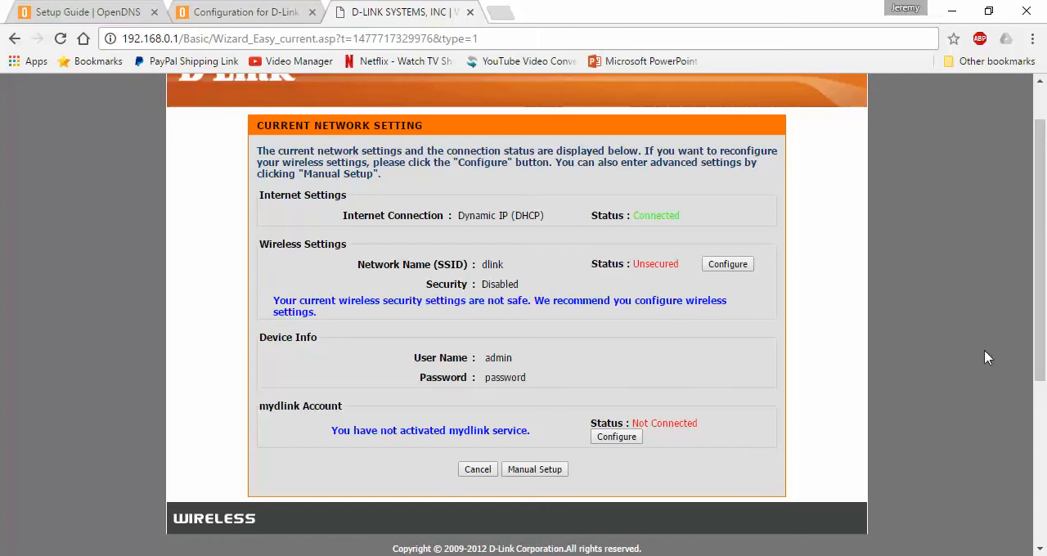
Open the router's manual setup from the current network settings page and look over the internet connection settings.
scroll(1041, 398, "down", 1)
left_click_drag(1046, 401, 1046, 377)
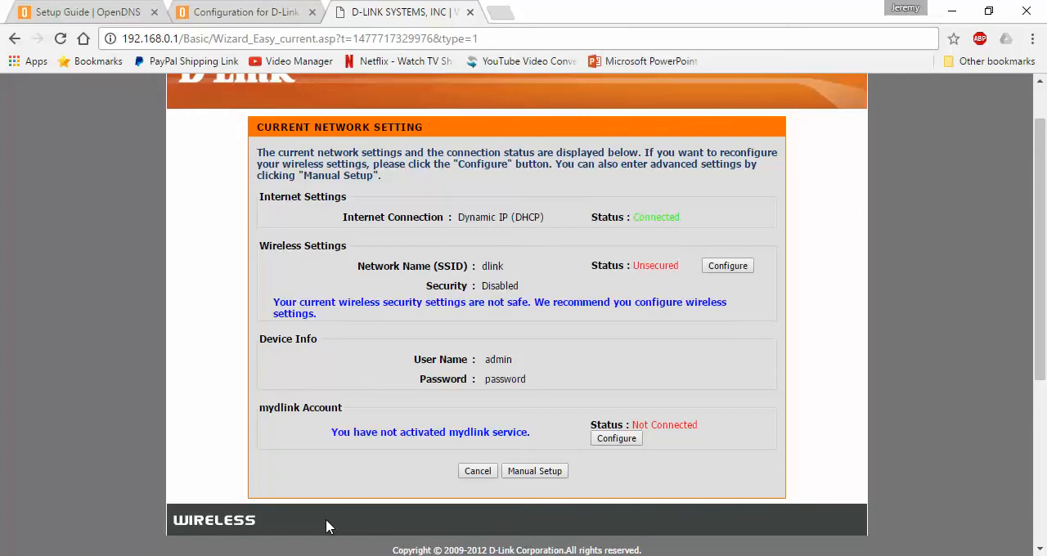
left_click(520, 480)
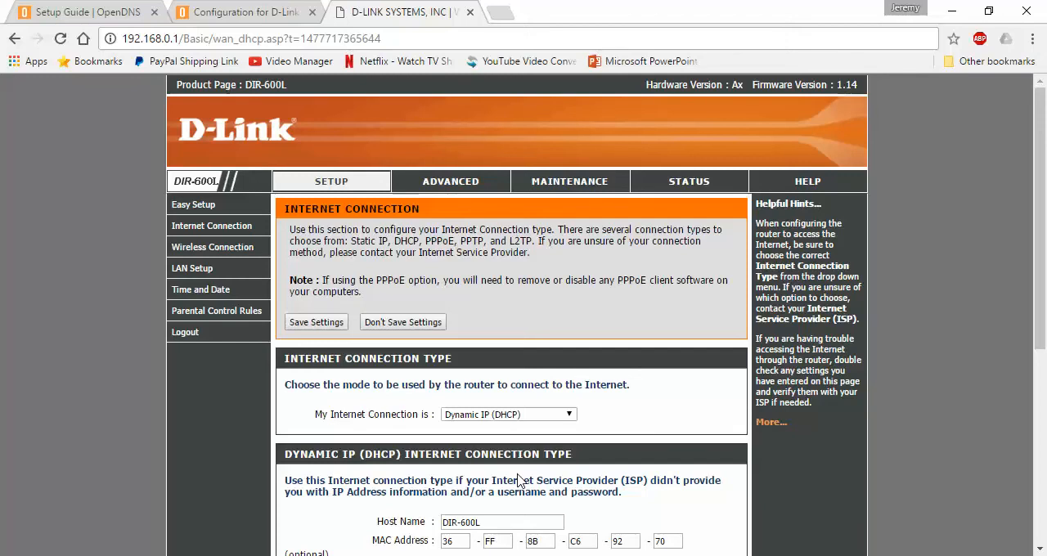
left_click_drag(1045, 227, 1045, 258)
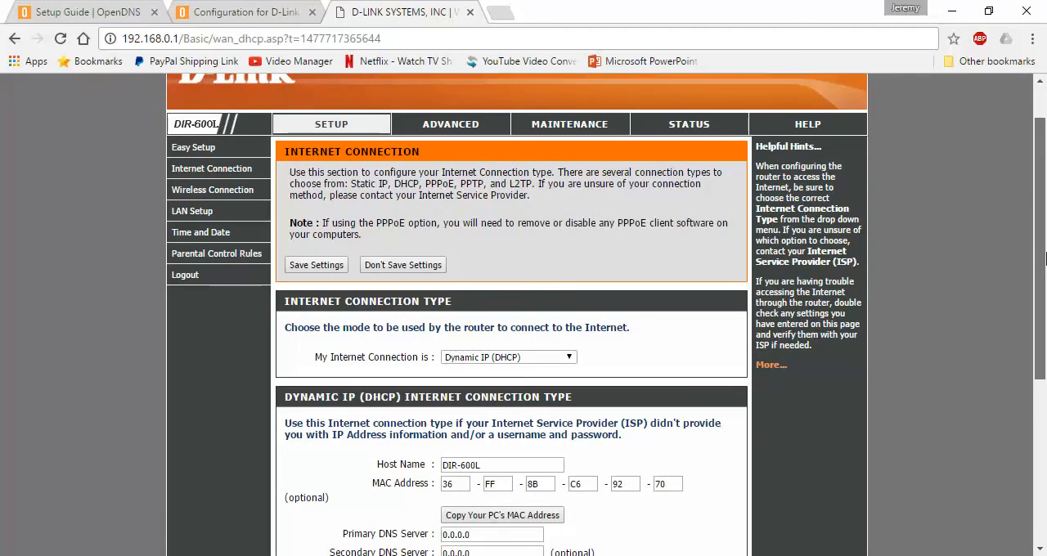
mouse_move(1045, 260)
left_mouse_down()
mouse_move(1045, 350)
mouse_move(1045, 251)
left_mouse_up()
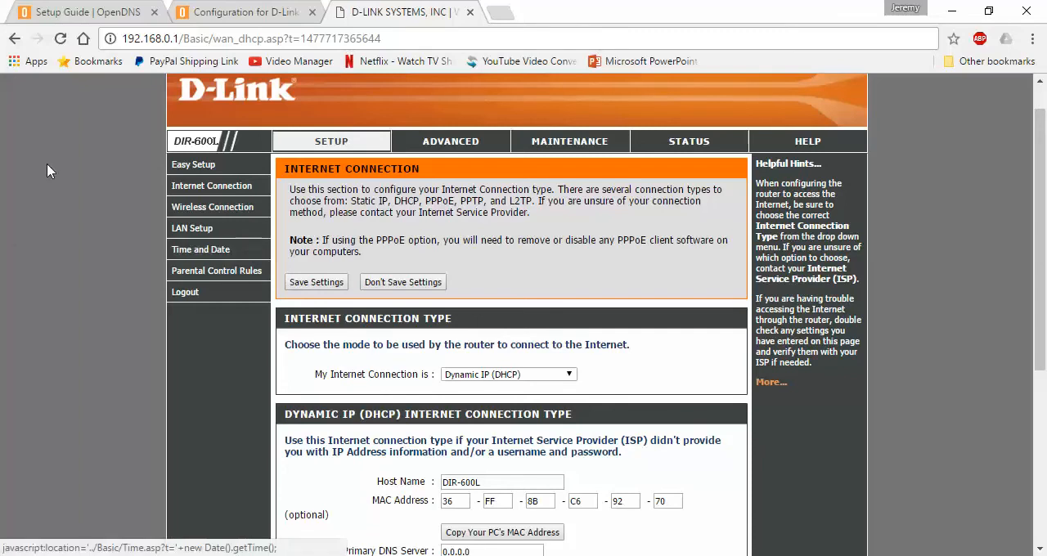
Go to the router's Internet Connection section and open the manual internet connection setup instead of the wizard.
left_click(186, 187)
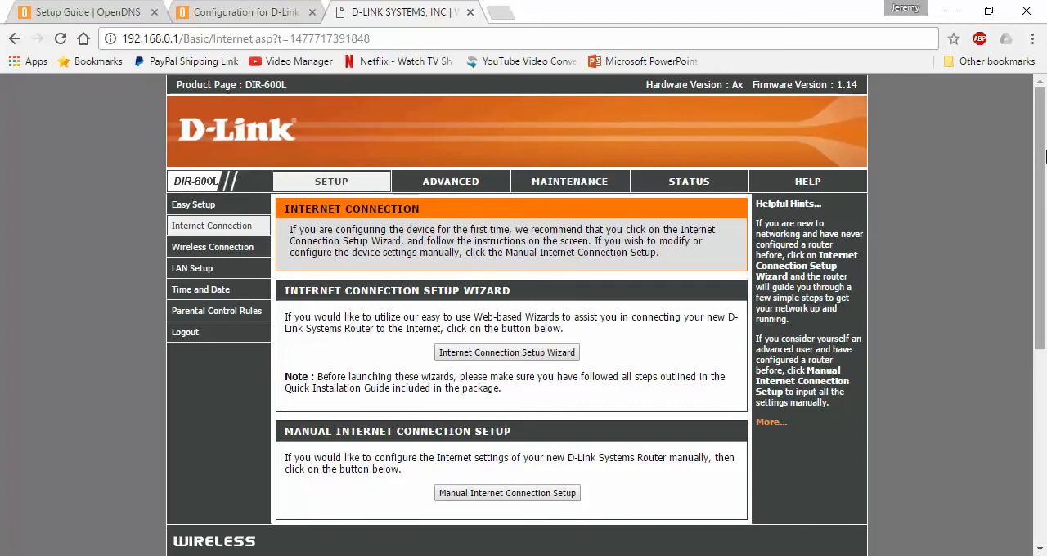
scroll(1045, 164, "down", 2)
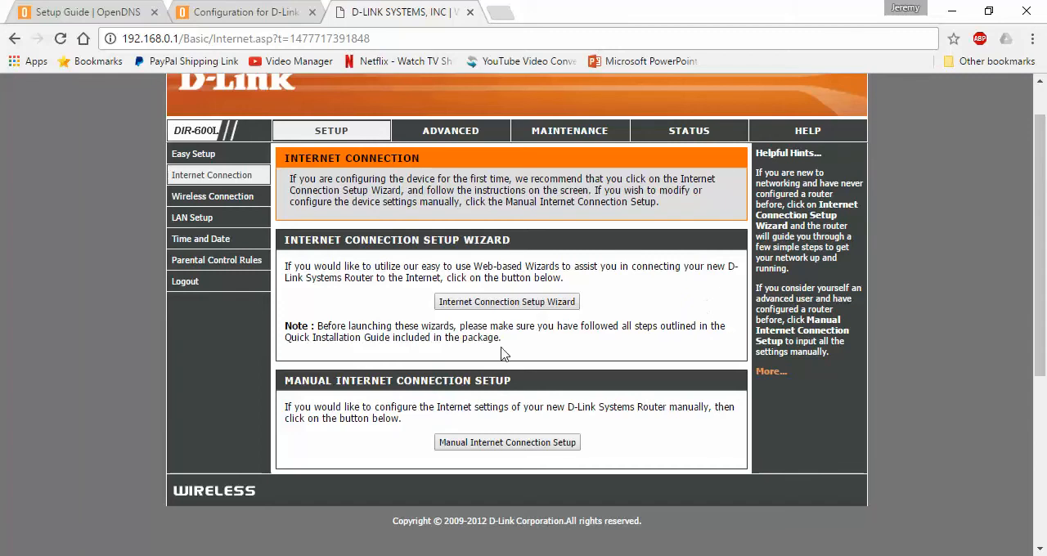
left_click_drag(285, 239, 523, 246)
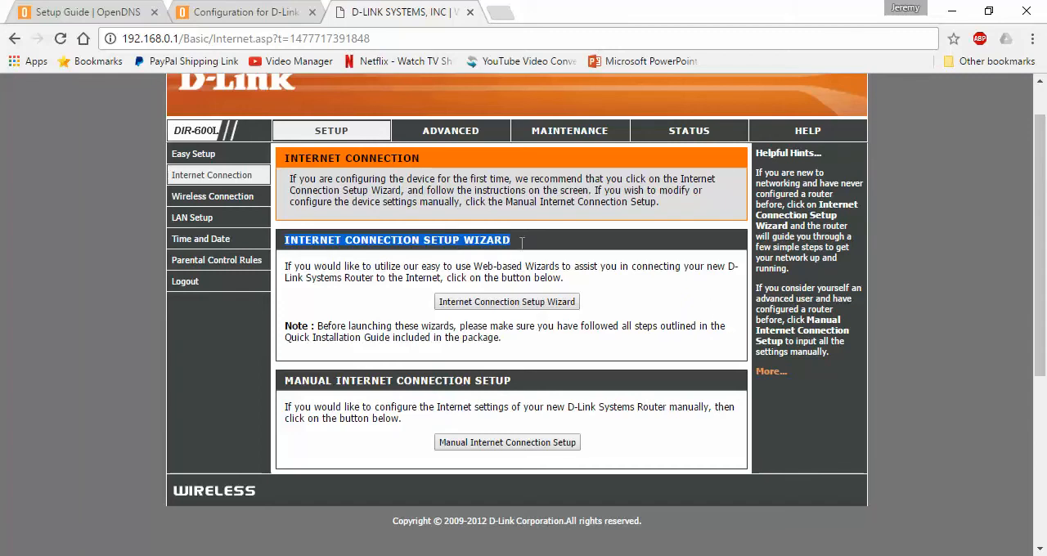
left_click(362, 325)
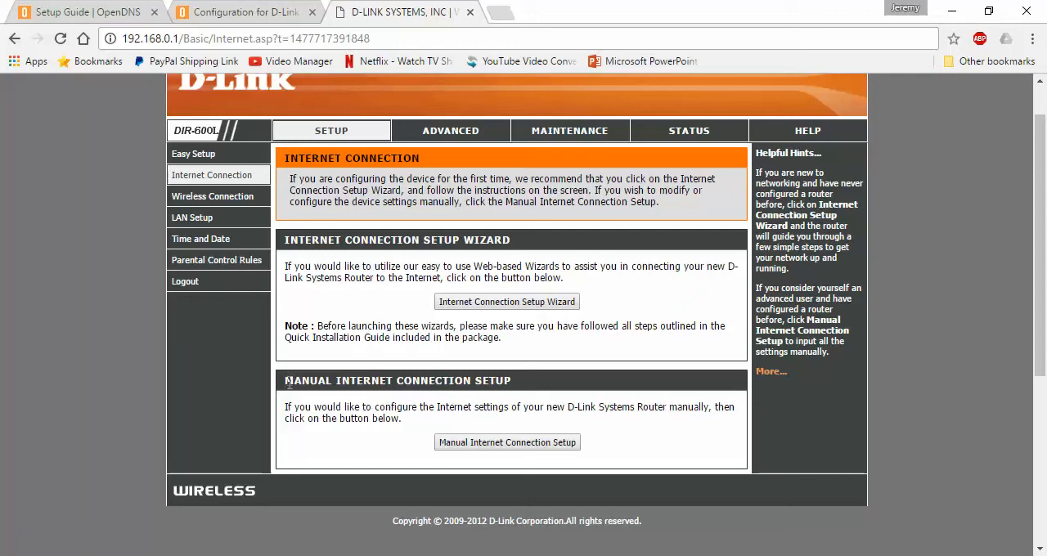
left_click_drag(286, 381, 513, 388)
left_click(548, 446)
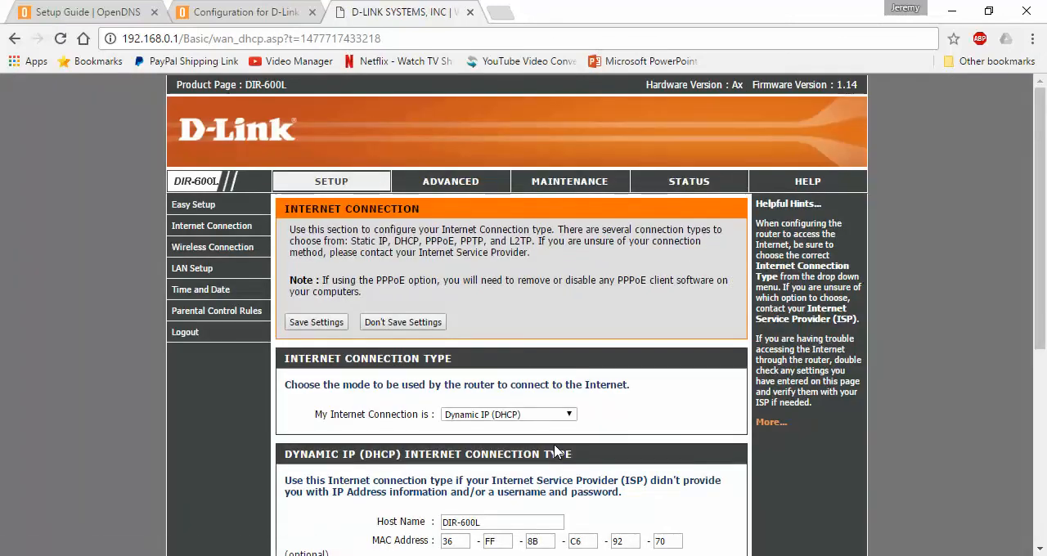
Locate the primary and secondary DNS server fields in the Dynamic IP (DHCP) connection settings.
scroll(1045, 274, "down", 2)
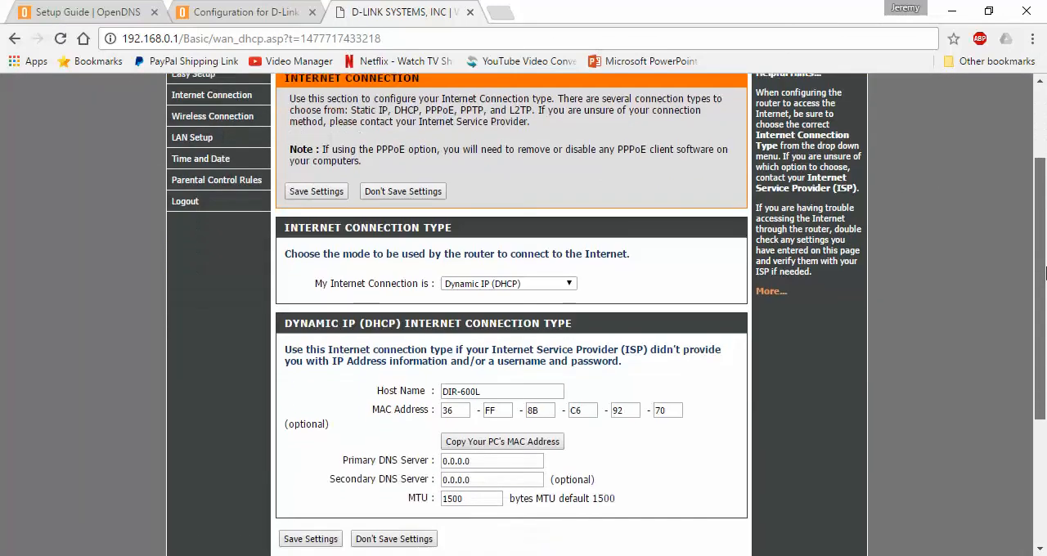
left_click_drag(1045, 273, 1045, 289)
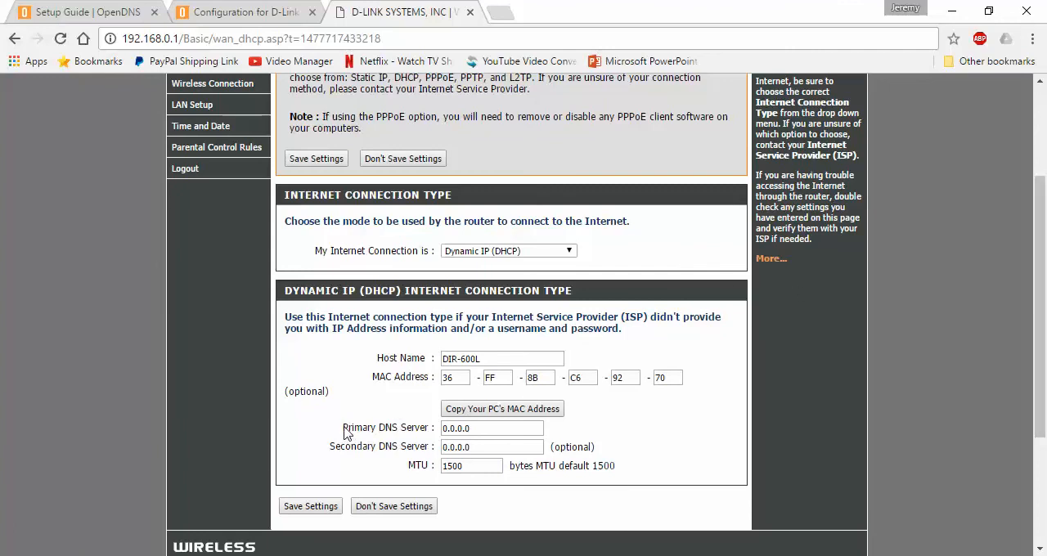
left_click_drag(344, 434, 442, 447)
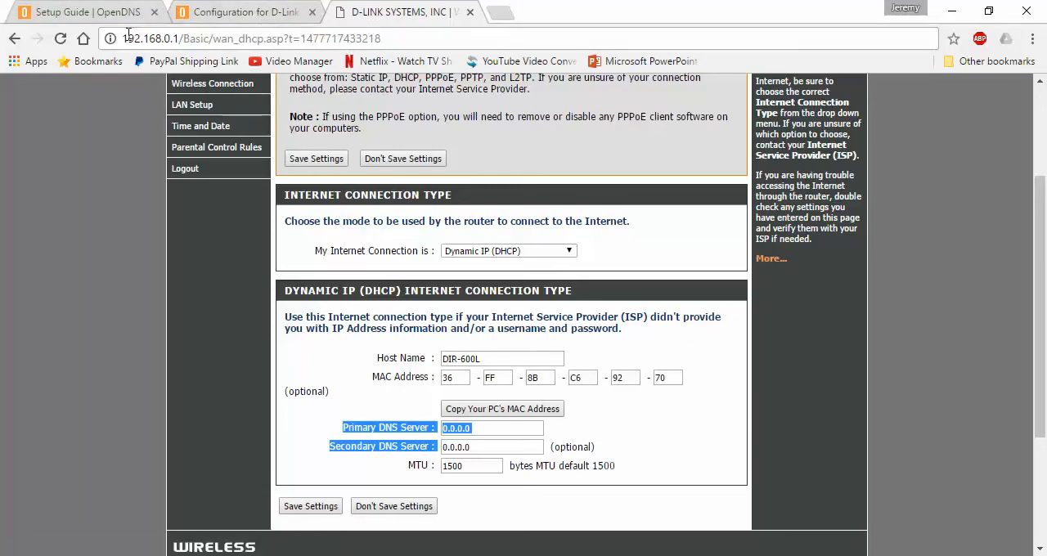
Switch to the D-Link DIR-615 guide and review the standard OpenDNS addresses listed in instruction 4.
left_click(200, 12)
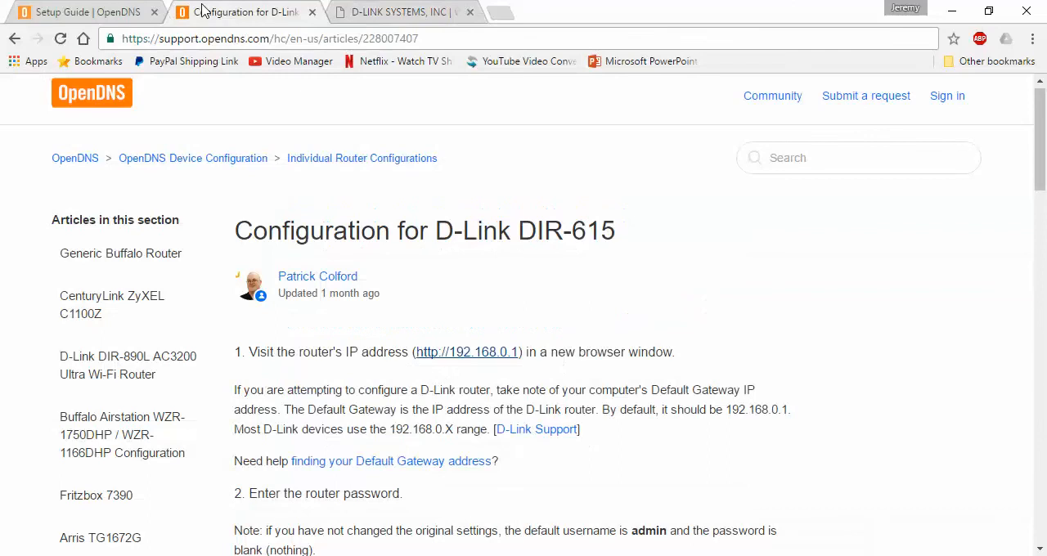
left_click_drag(1035, 149, 1046, 254)
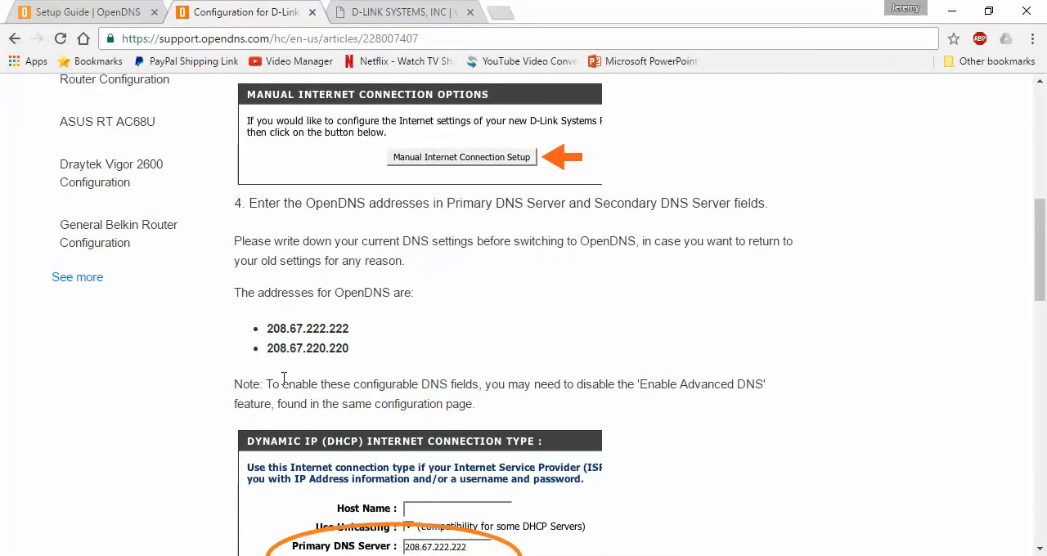
left_click_drag(353, 351, 264, 327)
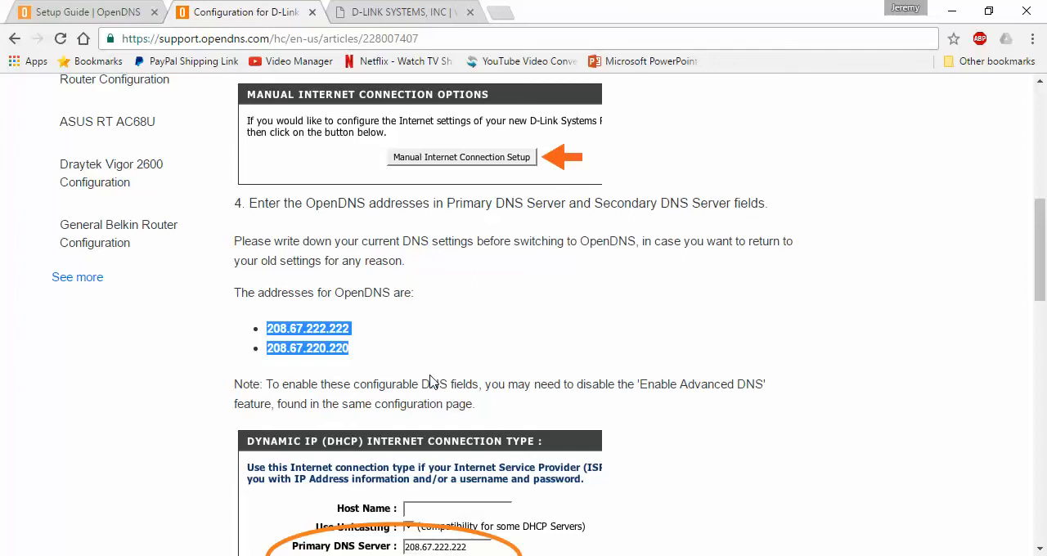
left_click(352, 349)
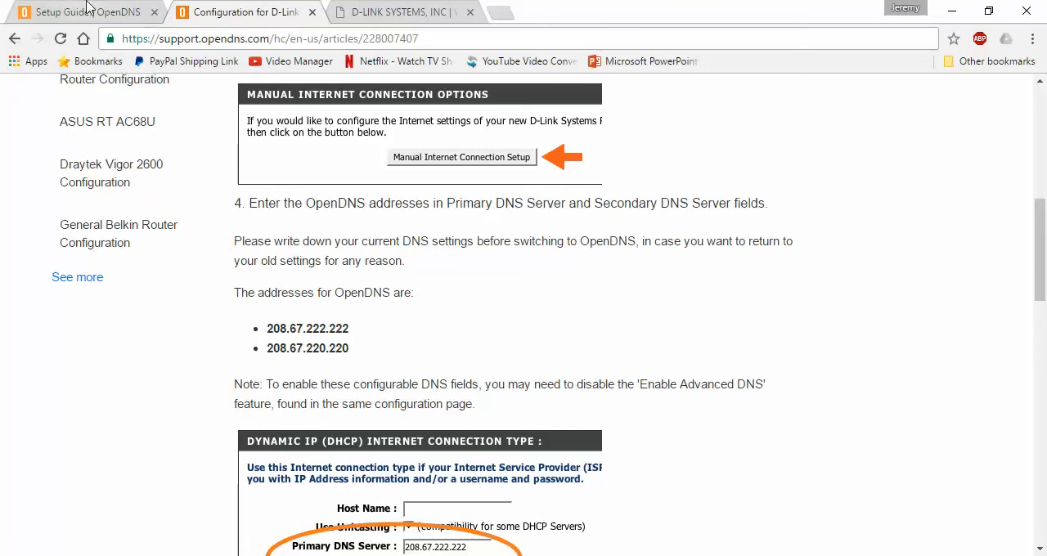
Switch to the OpenDNS setup guide and read the note listing the two FamilyShield nameservers.
left_click(88, 10)
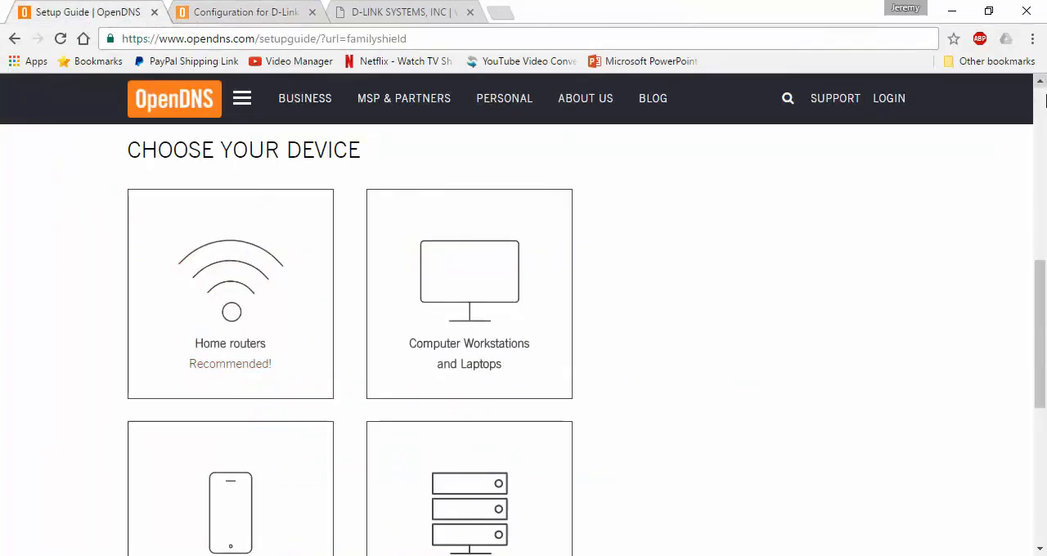
left_click_drag(1045, 278, 1045, 162)
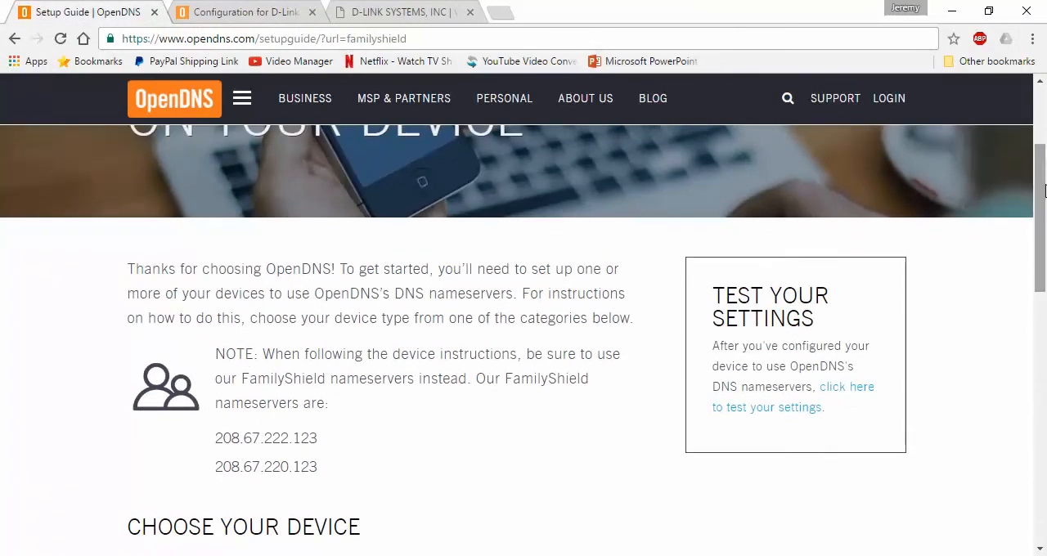
left_click_drag(1045, 225, 1045, 254)
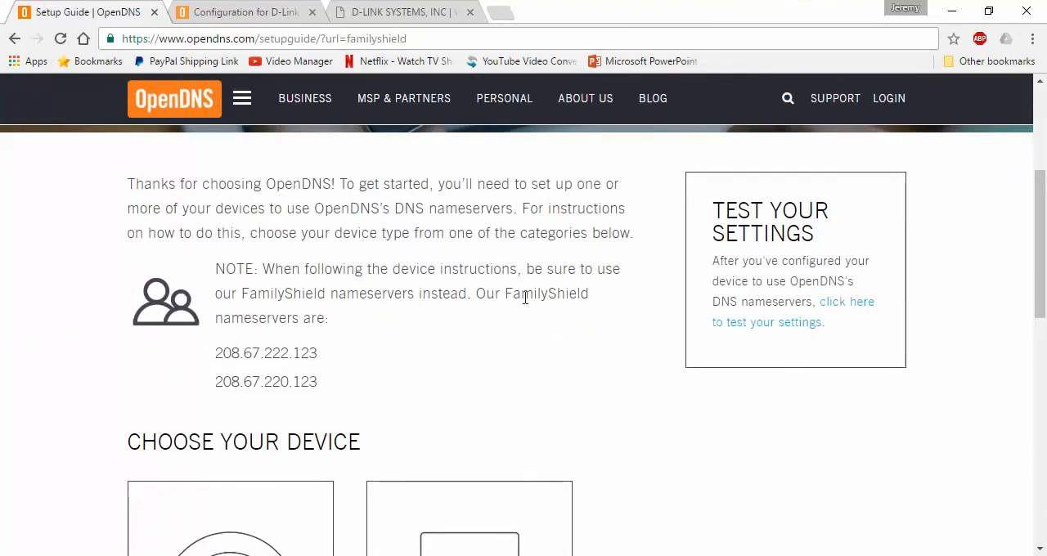
left_click_drag(470, 293, 574, 324)
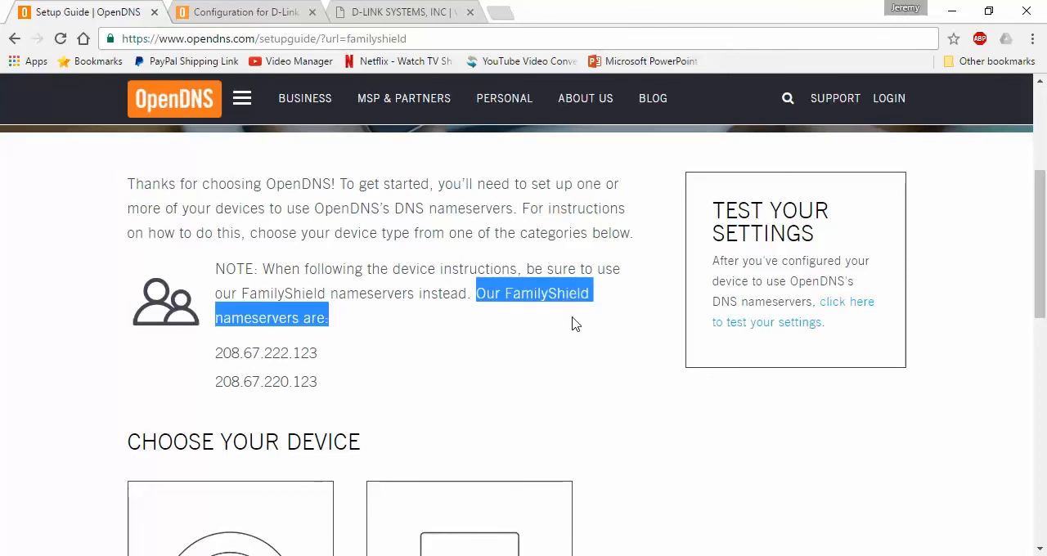
left_click_drag(317, 354, 218, 360)
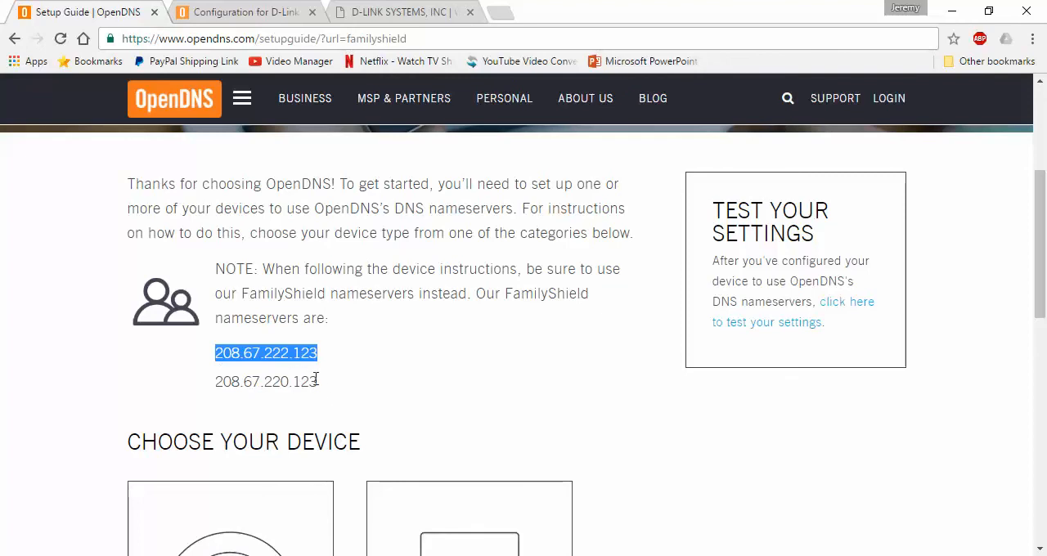
left_click_drag(318, 385, 214, 382)
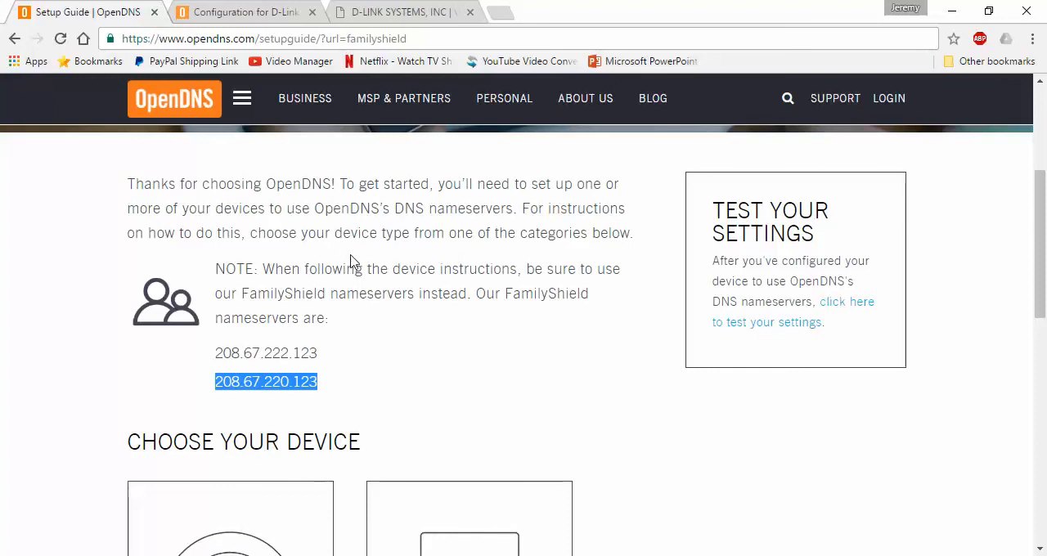
Copy the FamilyShield nameserver 208.67.222.123 from the setup guide into the router's primary DNS server field.
left_click_drag(318, 353, 216, 350)
key("ctrl+c")
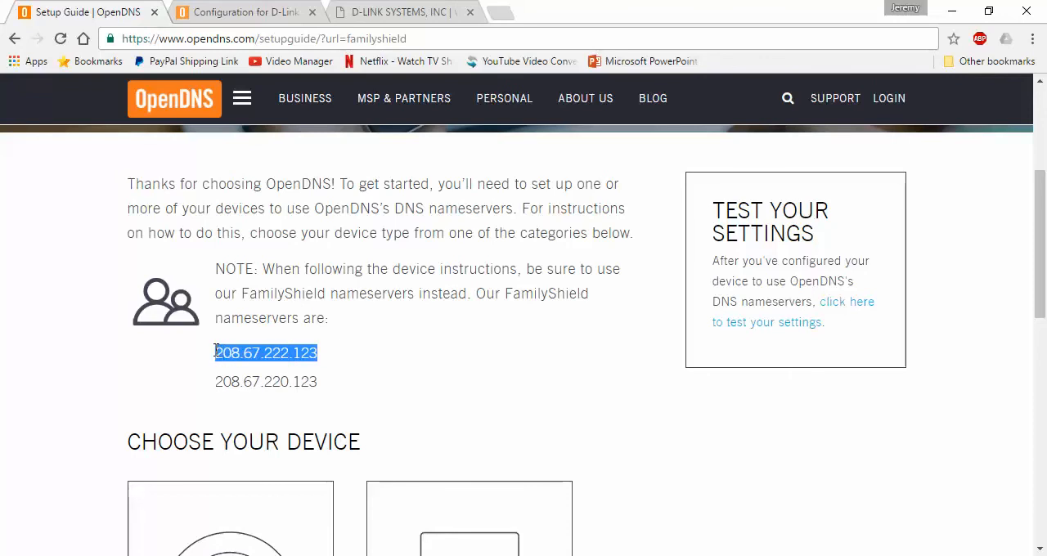
left_click(412, 10)
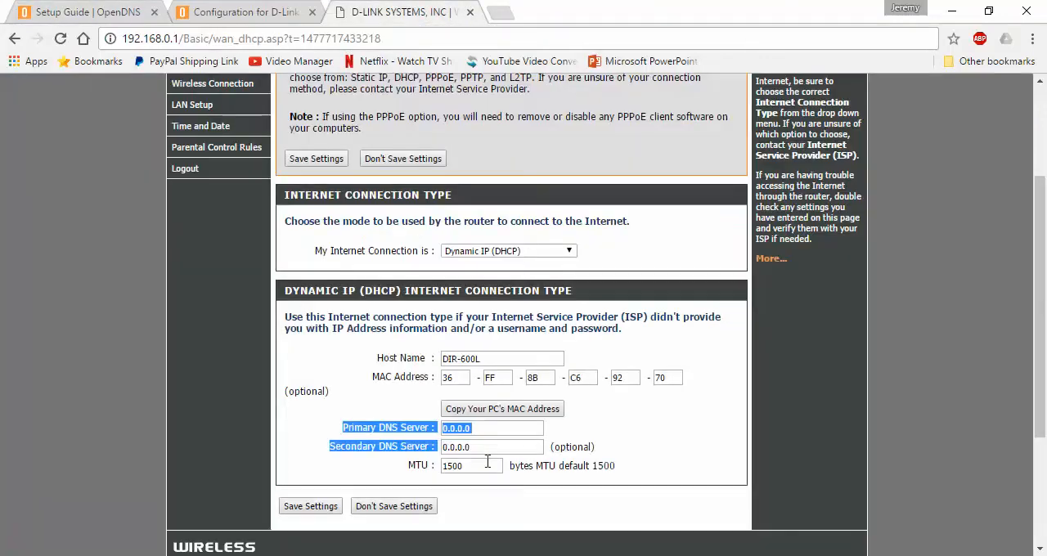
left_click_drag(474, 428, 399, 442)
key("ctrl+v")
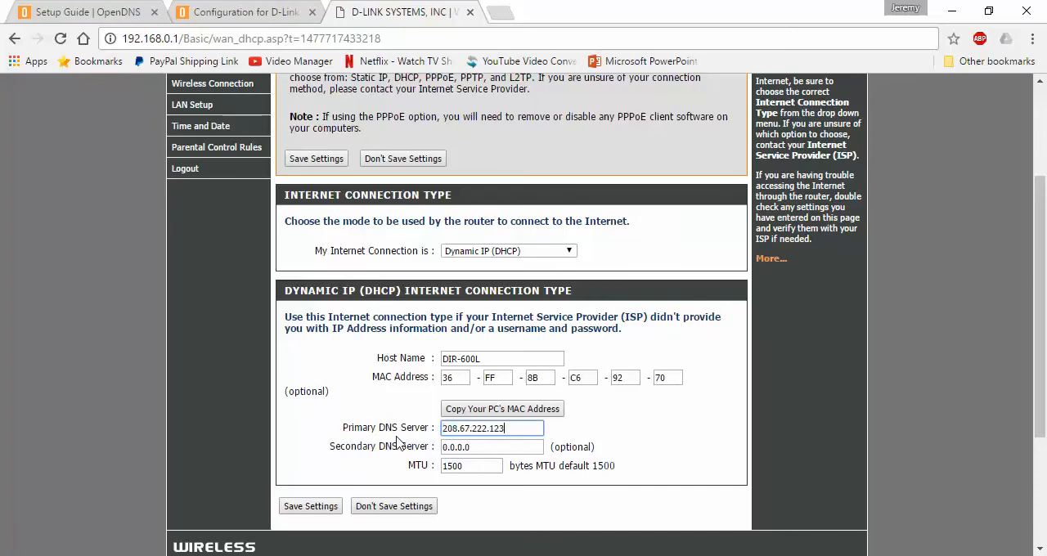
Copy the FamilyShield nameserver 208.67.220.123 from the setup guide into the router's secondary DNS server field.
left_click(92, 8)
left_click_drag(318, 382, 215, 387)
key("ctrl+c")
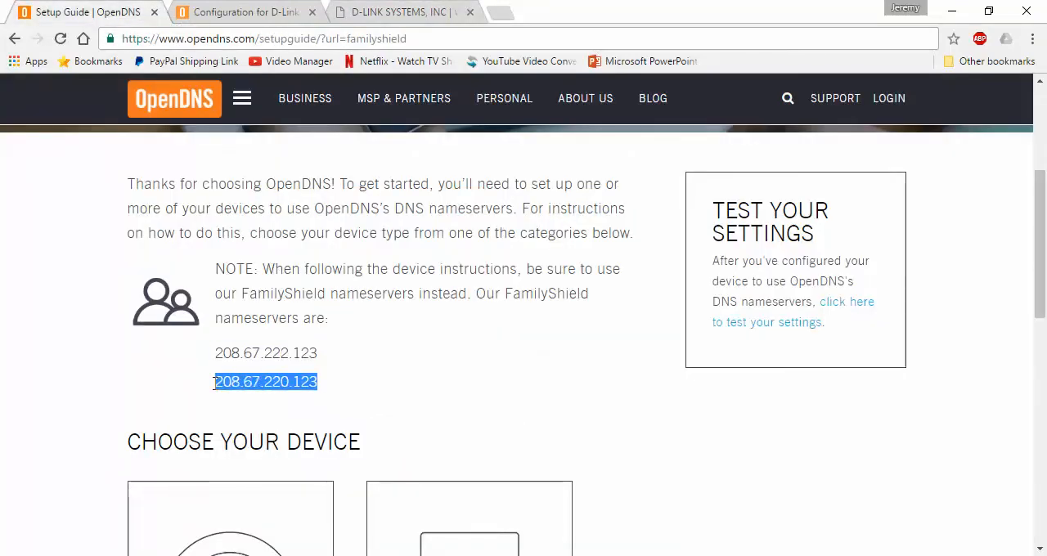
left_click(370, 10)
double_click(482, 447)
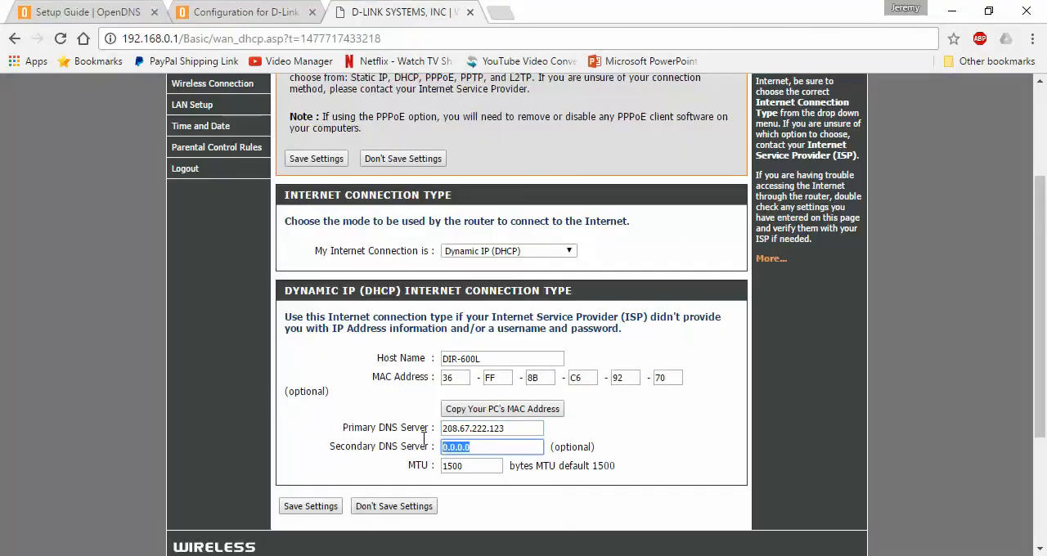
key("ctrl+v")
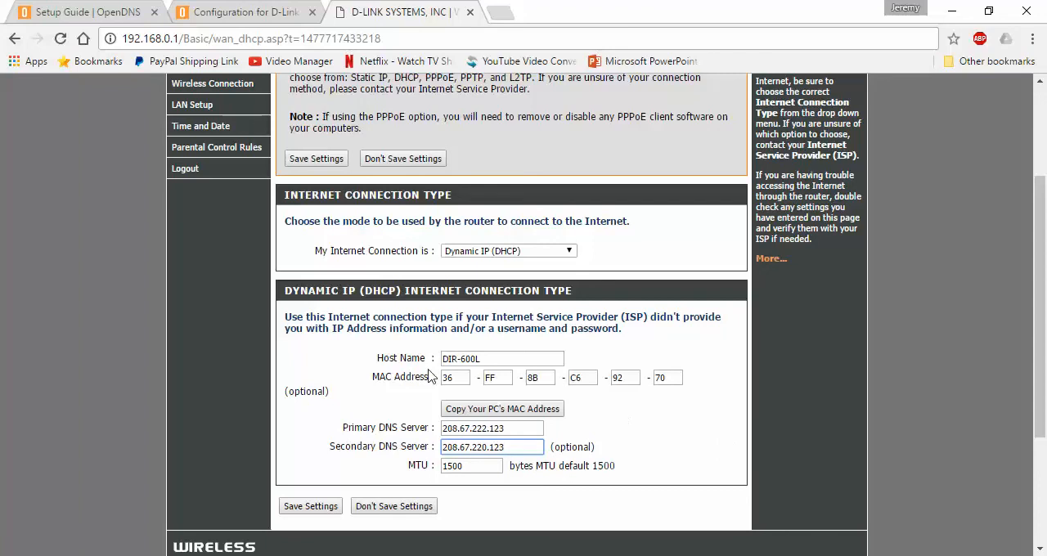
Save the internet connection settings and reboot the router immediately to apply the new DNS servers.
left_click(298, 513)
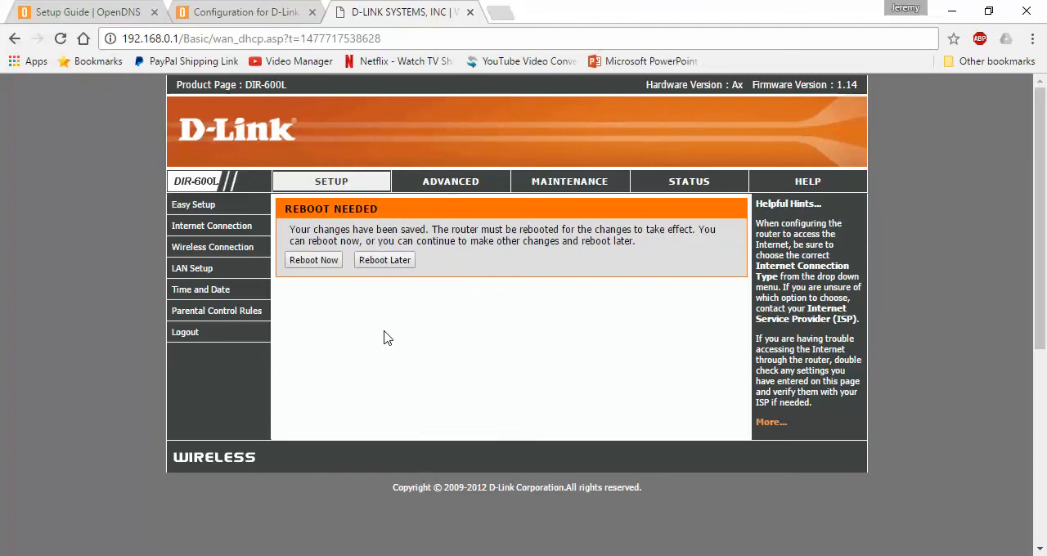
left_click(311, 270)
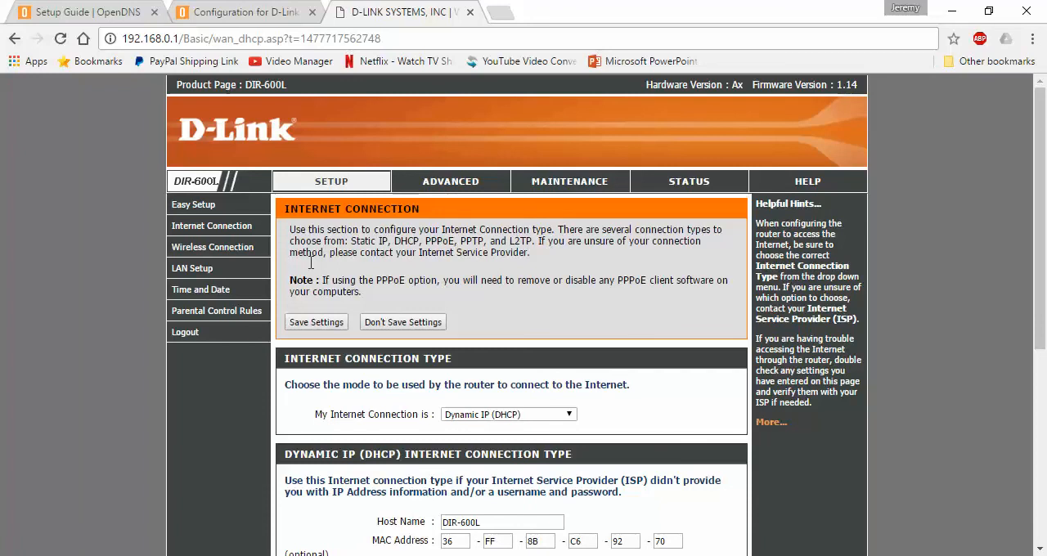
mouse_move(1046, 249)
left_mouse_down()
mouse_move(1046, 396)
mouse_move(1046, 257)
left_mouse_up()
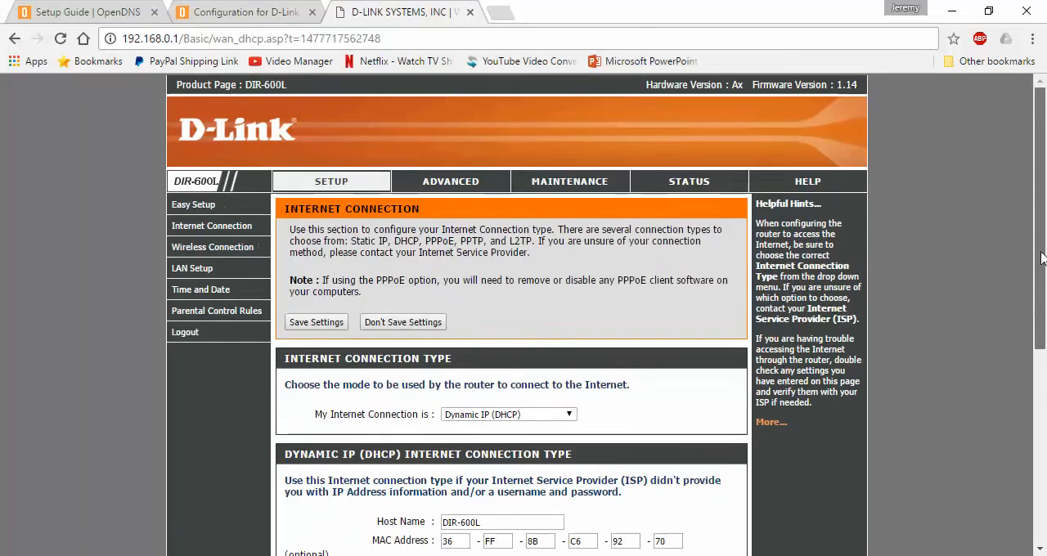
Return to the D-Link configuration guide and review its five instructions, from visiting the router's IP address through saving the settings.
left_click(233, 12)
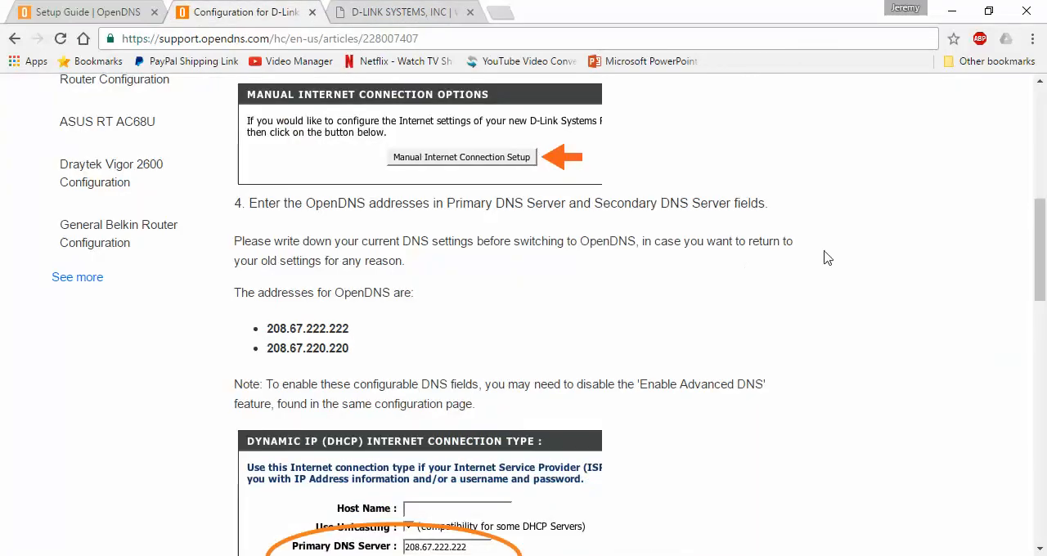
left_click_drag(1046, 244, 1046, 173)
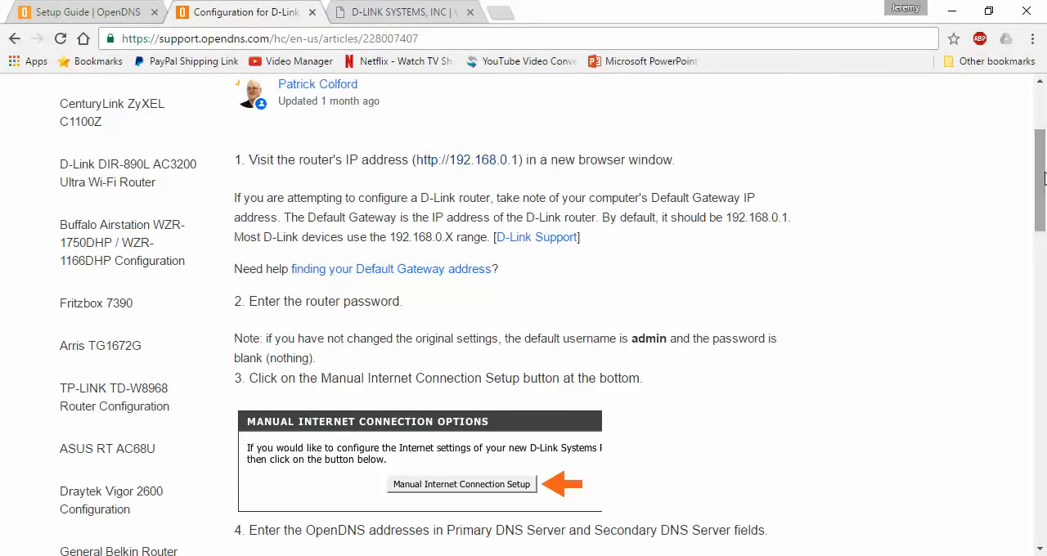
left_click_drag(242, 158, 678, 162)
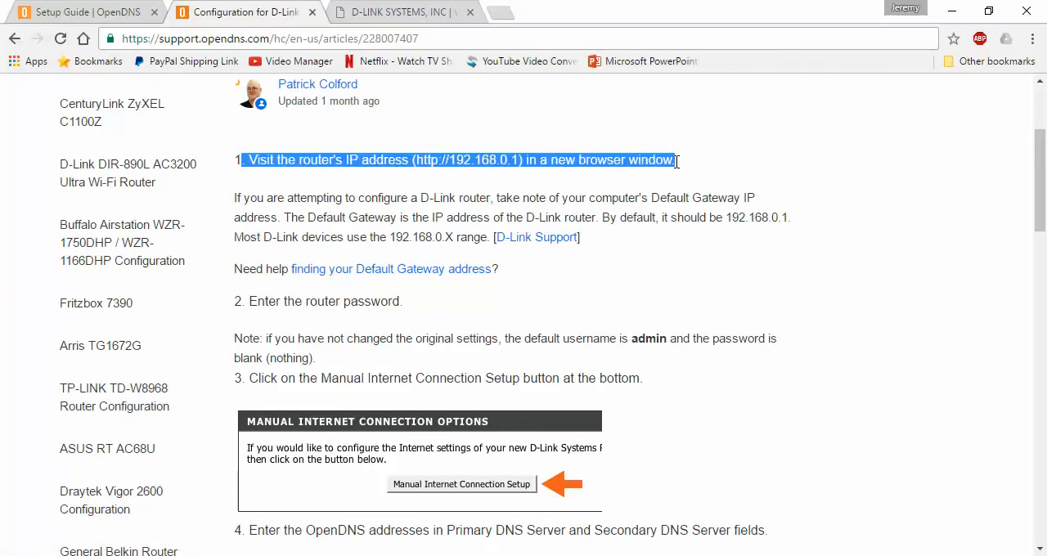
left_click(600, 162)
left_click_drag(413, 309, 236, 311)
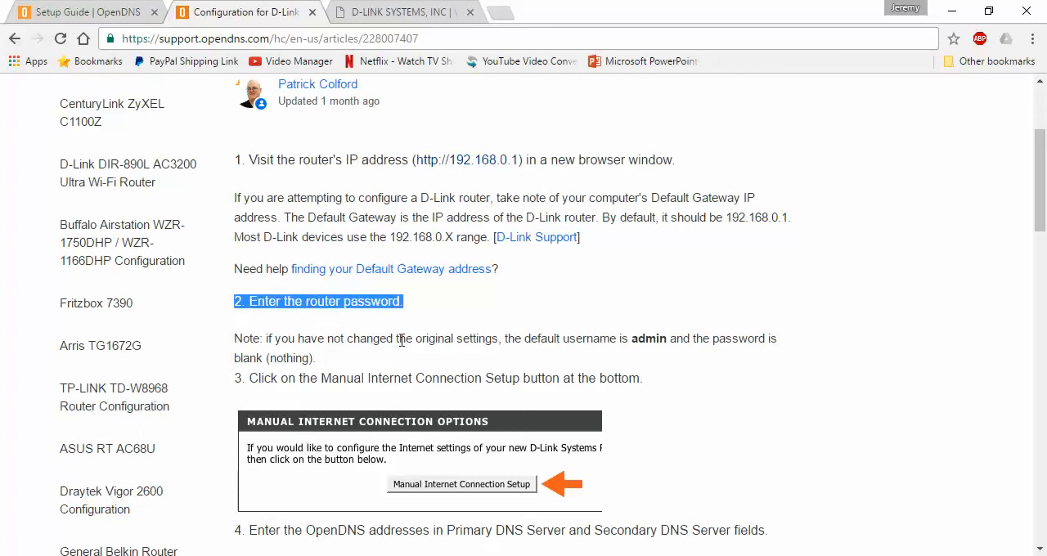
left_click_drag(1040, 203, 1040, 254)
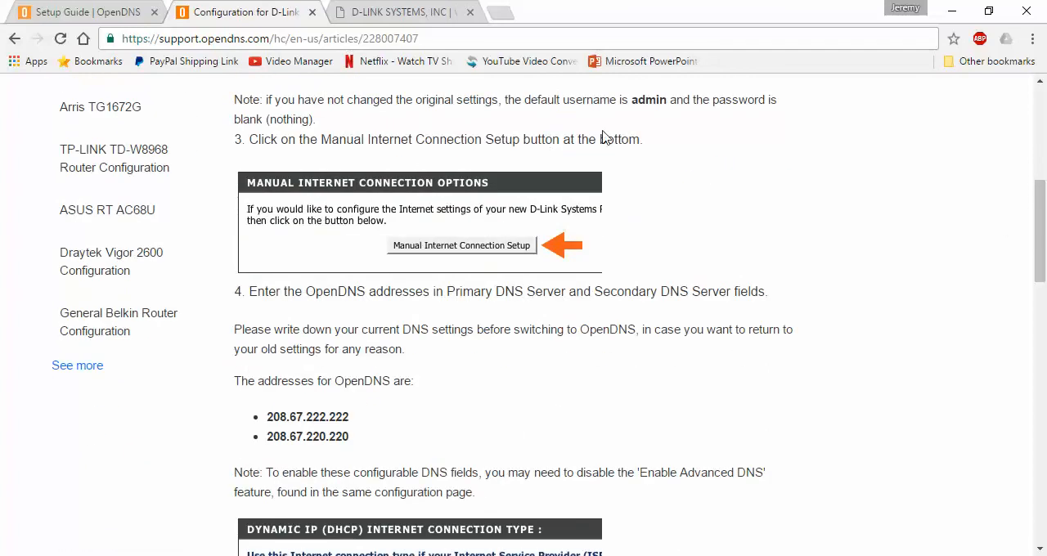
left_click_drag(645, 141, 237, 140)
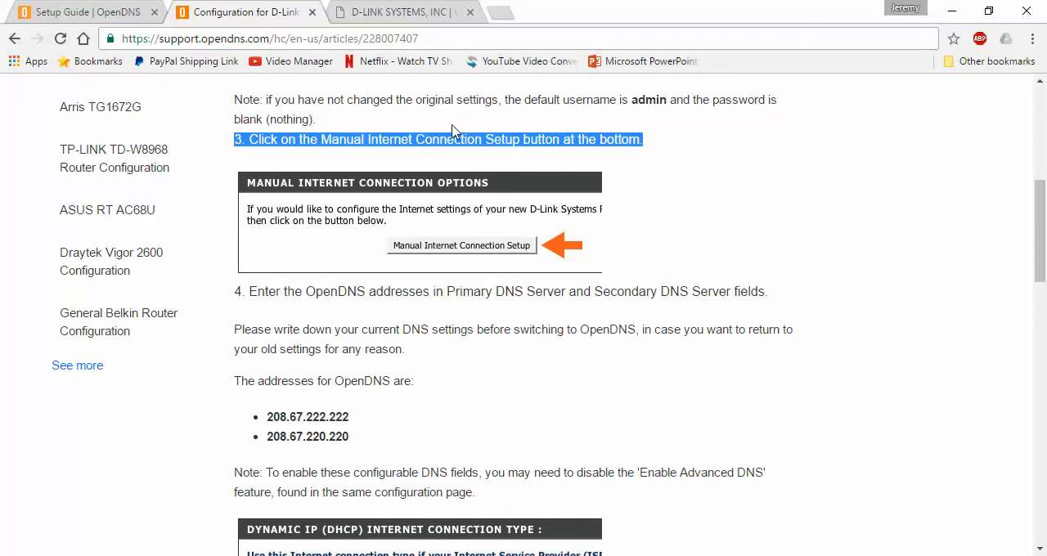
left_click_drag(769, 291, 231, 294)
left_click_drag(1046, 208, 1046, 240)
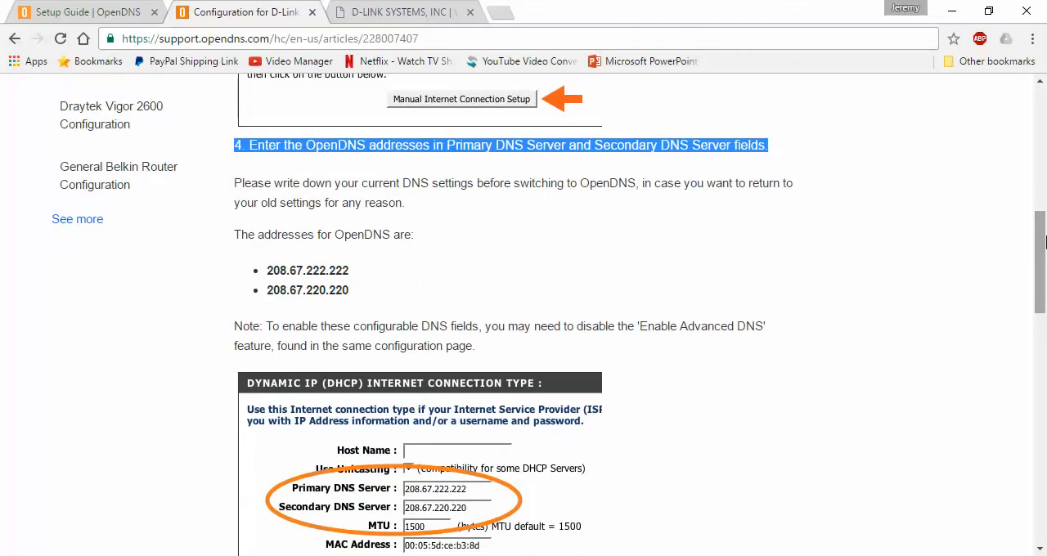
left_click_drag(1044, 239, 1044, 318)
left_click_drag(461, 260, 237, 261)
left_click_drag(1044, 284, 1044, 361)
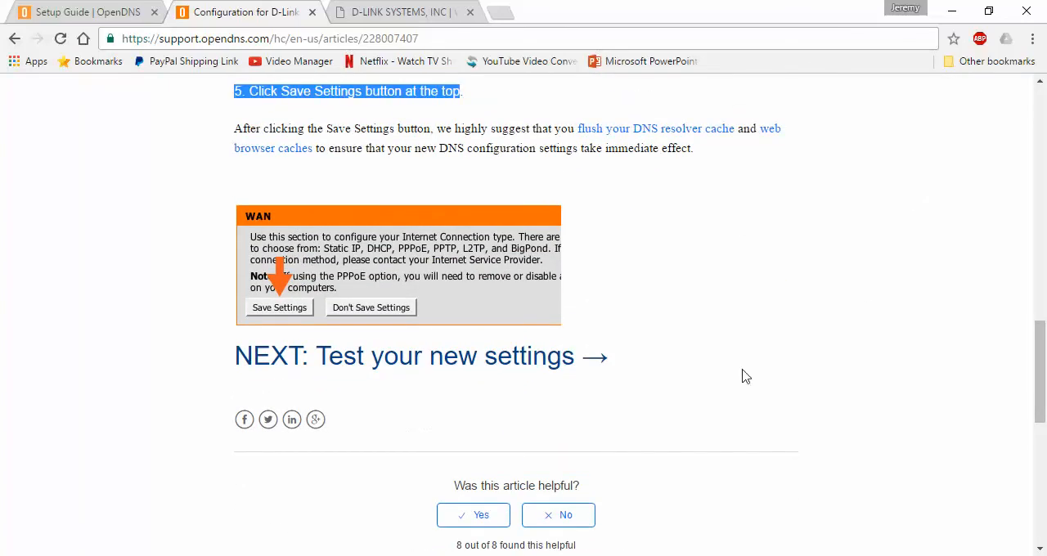
Run the guide's test of the new settings and read the message on the OpenDNS welcome page.
left_click(270, 371)
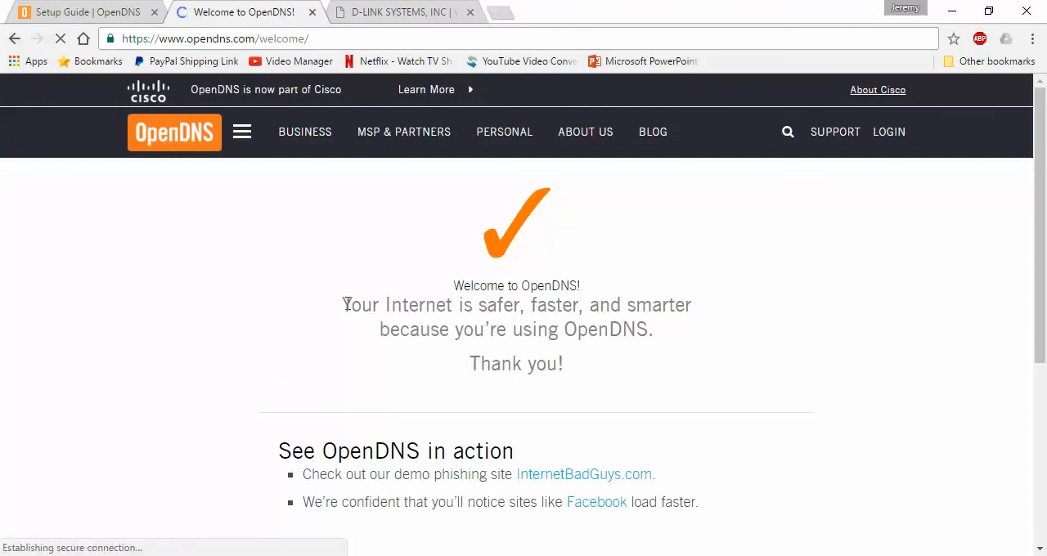
left_click_drag(344, 304, 660, 341)
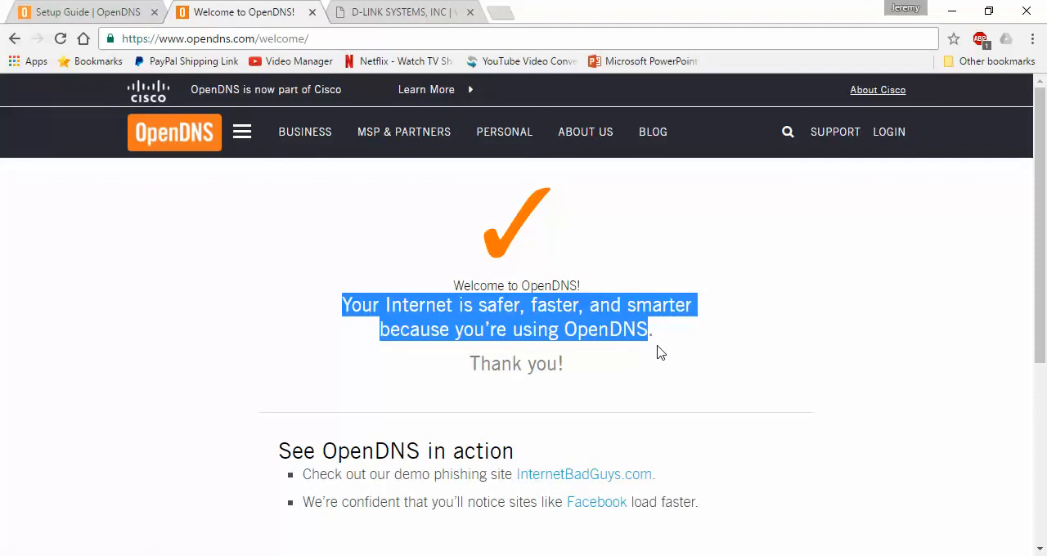
left_click_drag(1046, 259, 1029, 223)
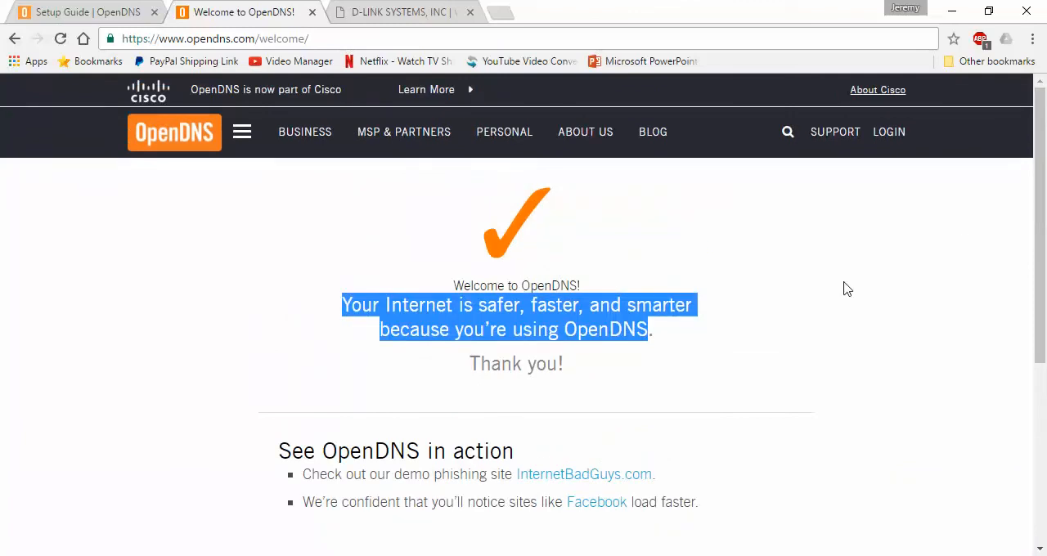
left_click(659, 367)
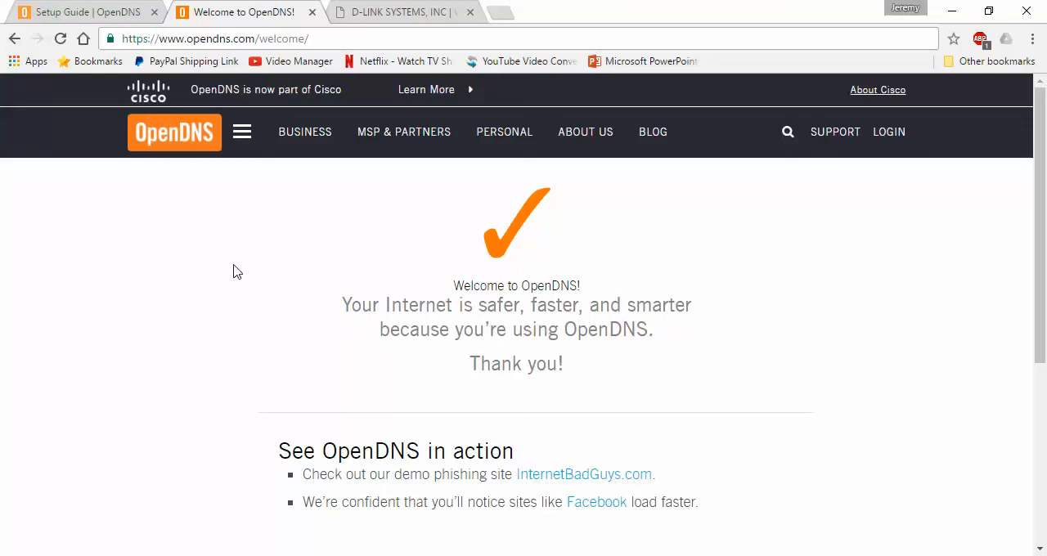
Load the demo phishing site internetbadguys.com in a new browser tab to test the OpenDNS filtering.
right_click(290, 10)
left_click(329, 21)
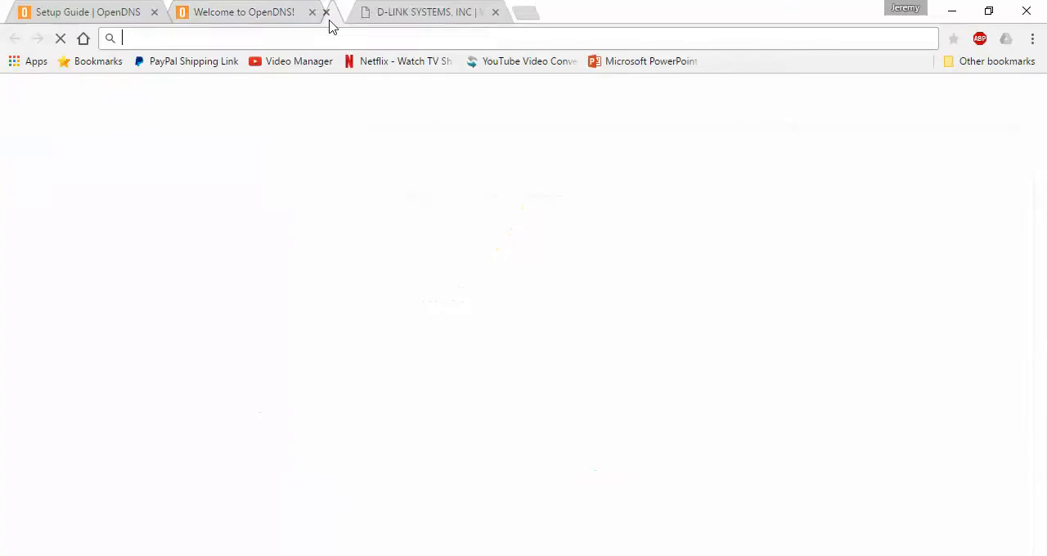
type("internetbadguys.com")
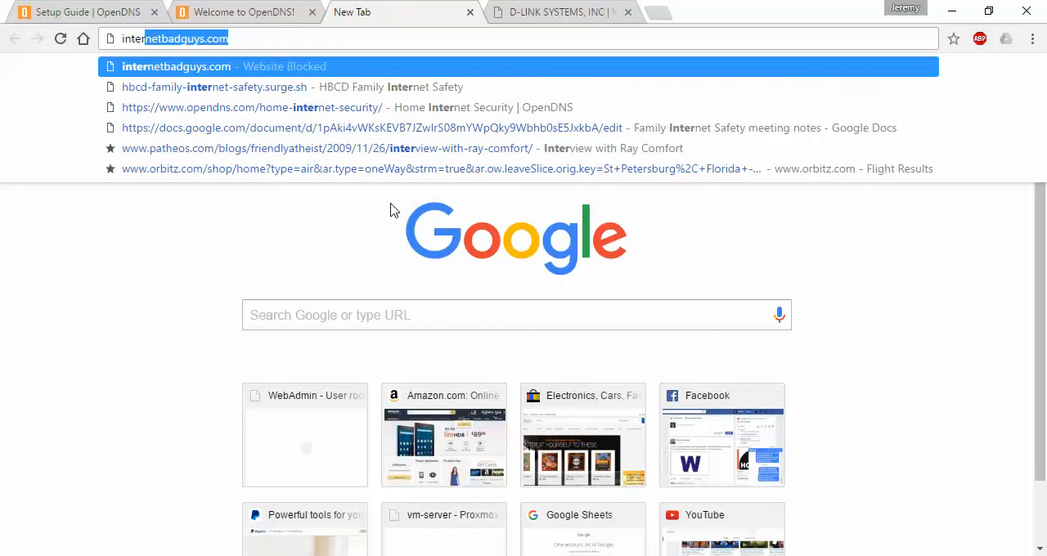
key("Return")
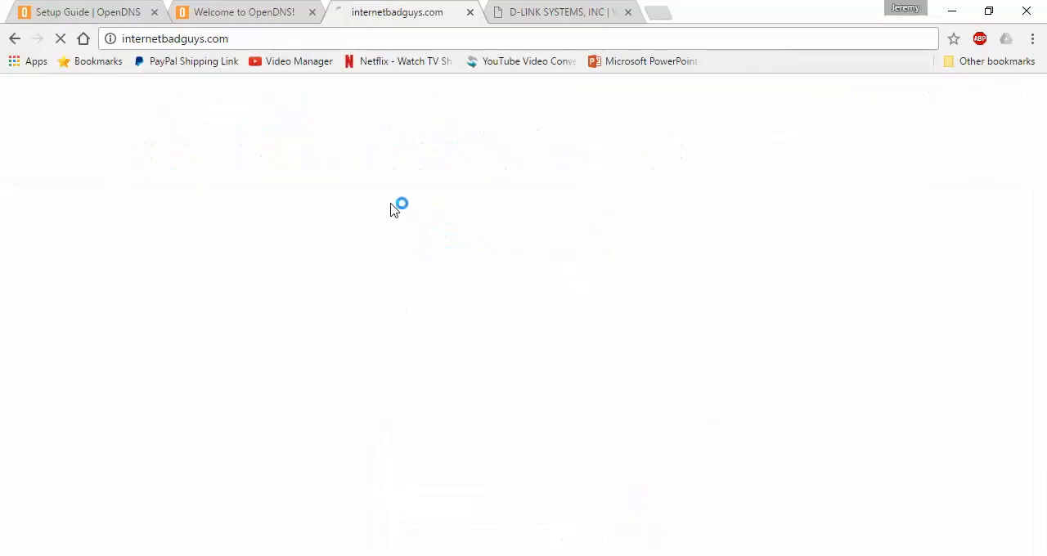